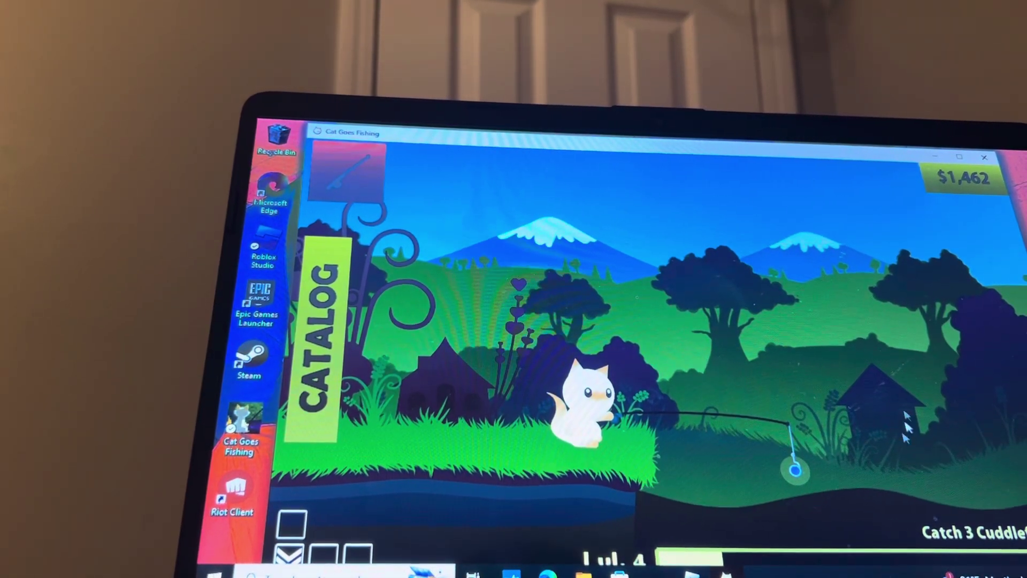
Step: Make a first cast and reel it in, then walk the cat along the shore and back
left_click(585, 473)
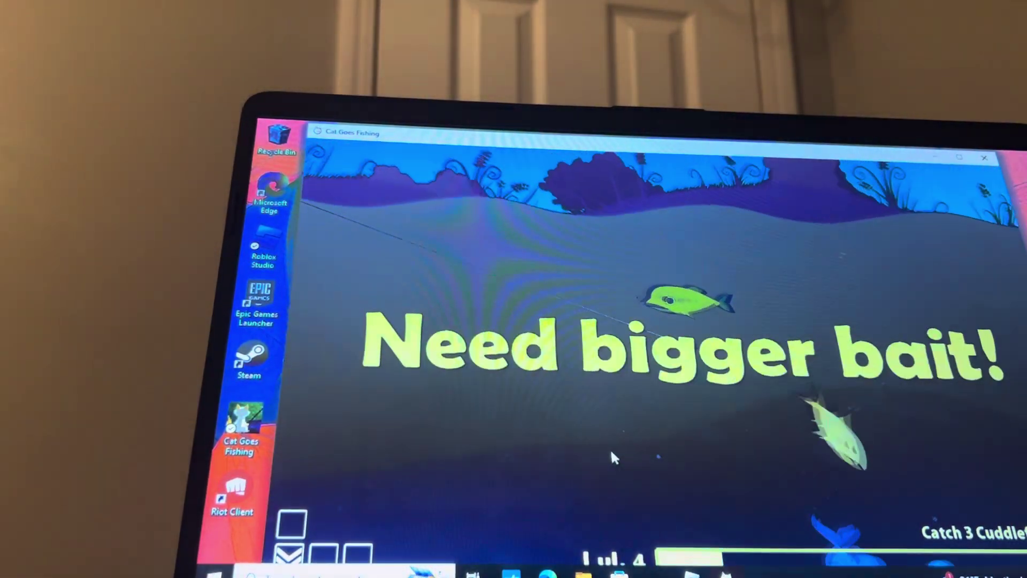
left_click(611, 448)
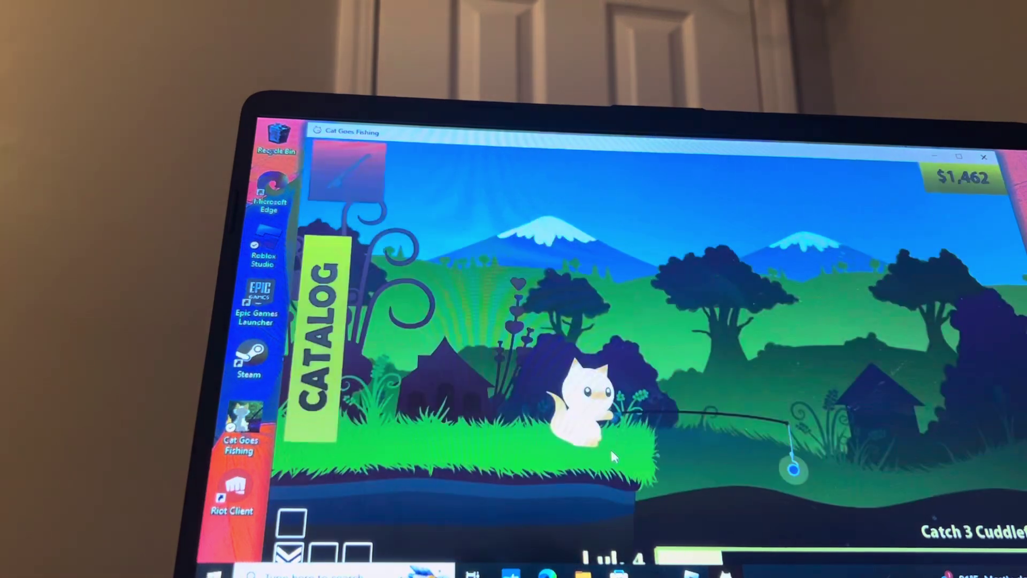
key("a")
key("a")
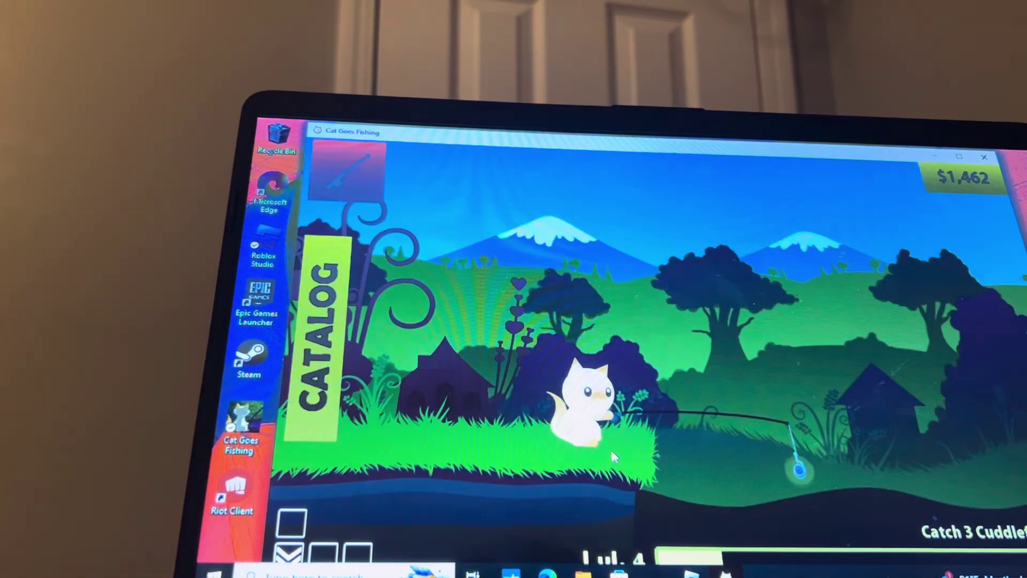
key("d")
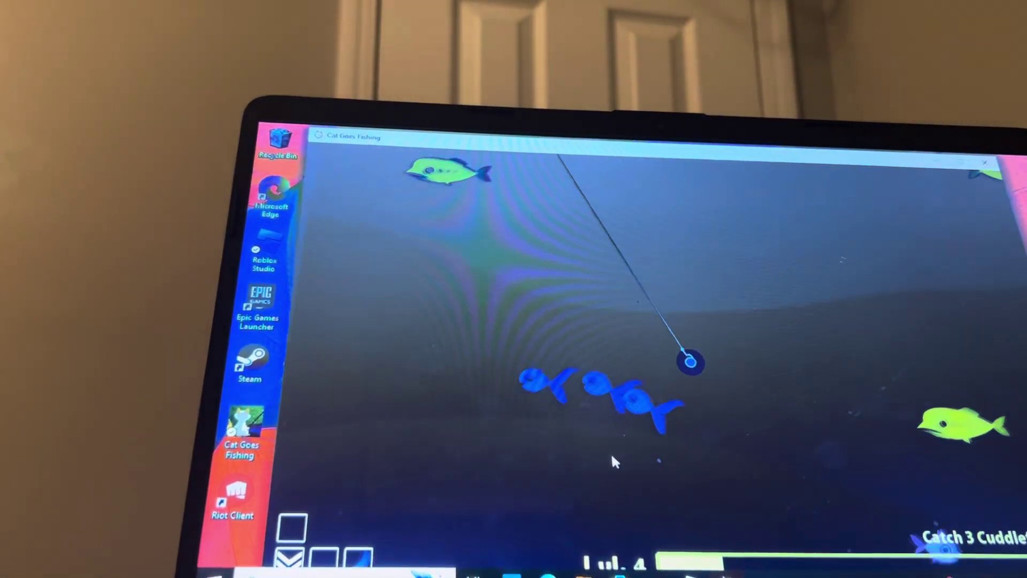
Step: Land the hooked green fish, a Roundfin and a $450 Mustardfish
left_click(611, 453)
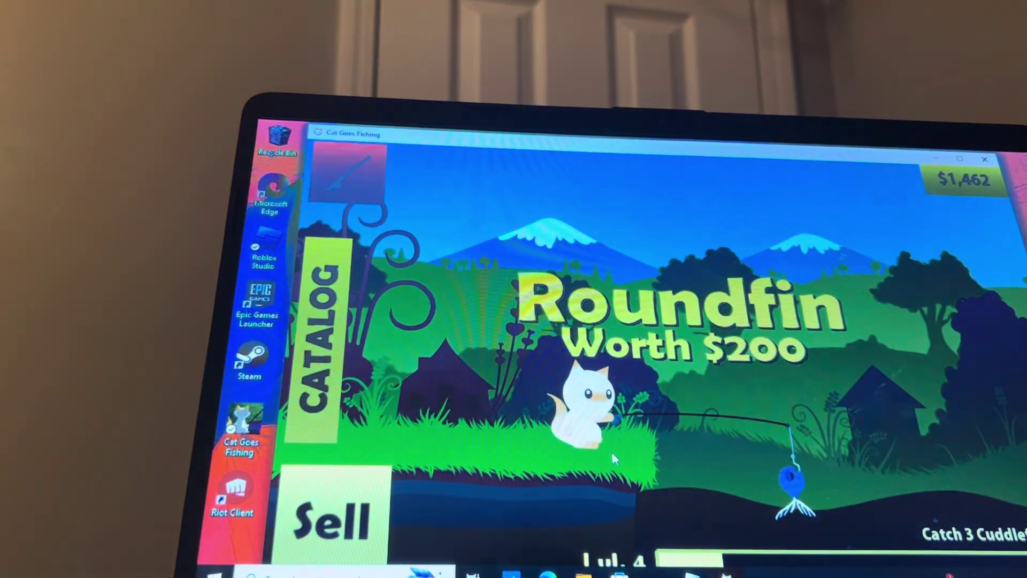
left_click(610, 451)
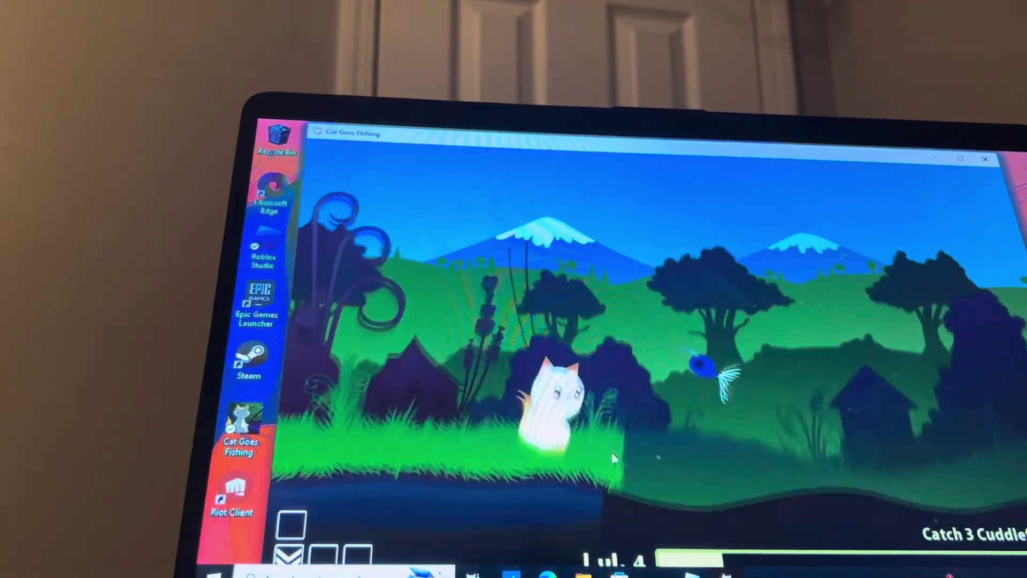
left_click(611, 457)
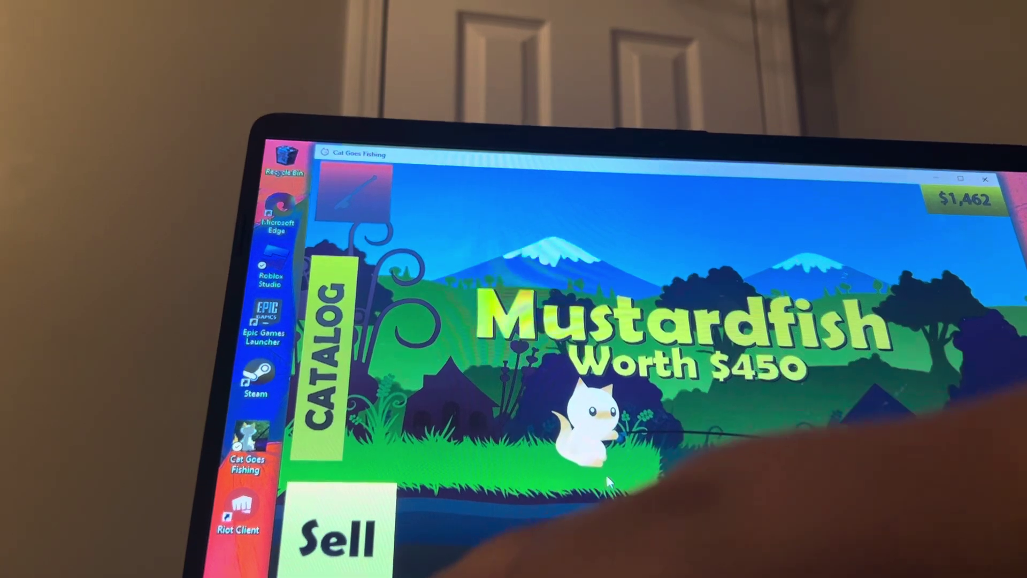
left_click(611, 457)
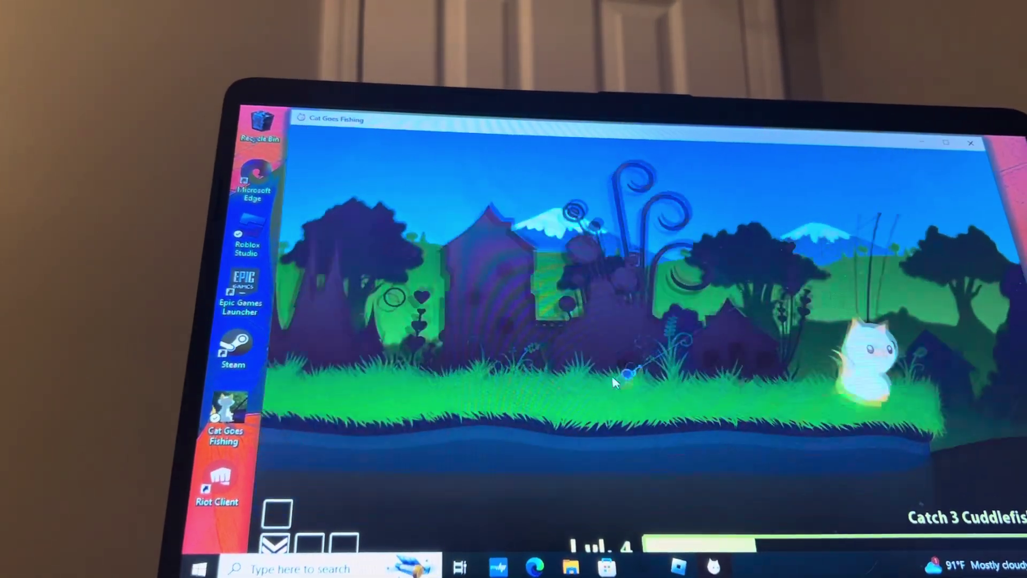
Step: Cast again, reel up a $400 Roundfin and sell it, bringing cash to $2,312
left_click(613, 380)
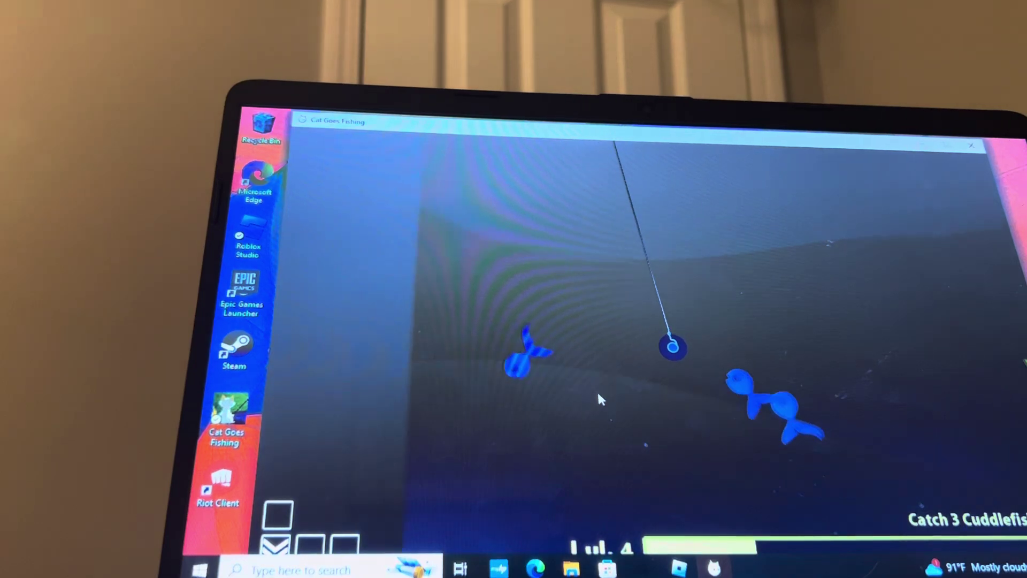
left_click(597, 394)
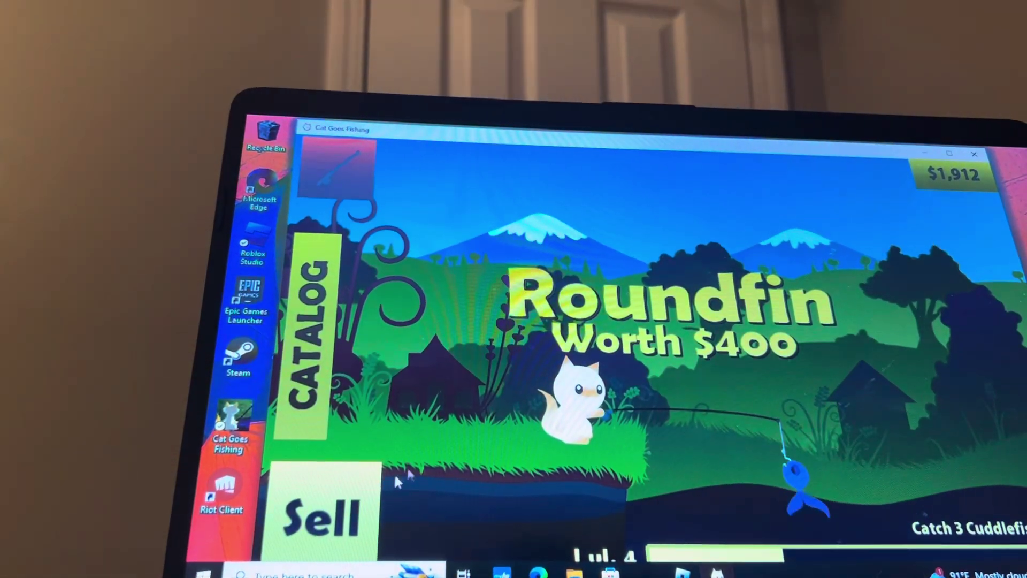
left_click(359, 499)
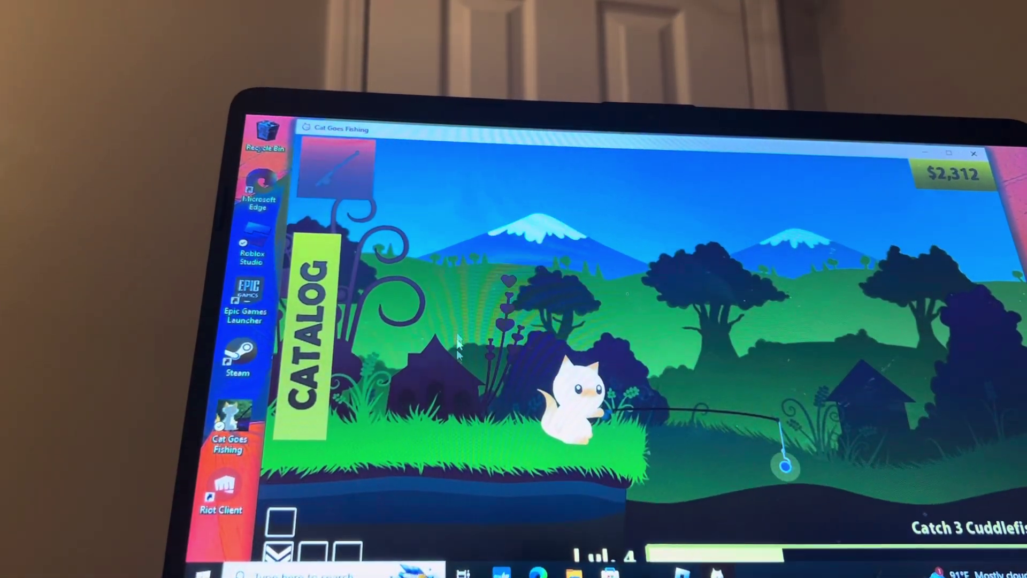
Step: Buy a Diving Lure upgrade from the rod's upgrade slots
left_click(359, 172)
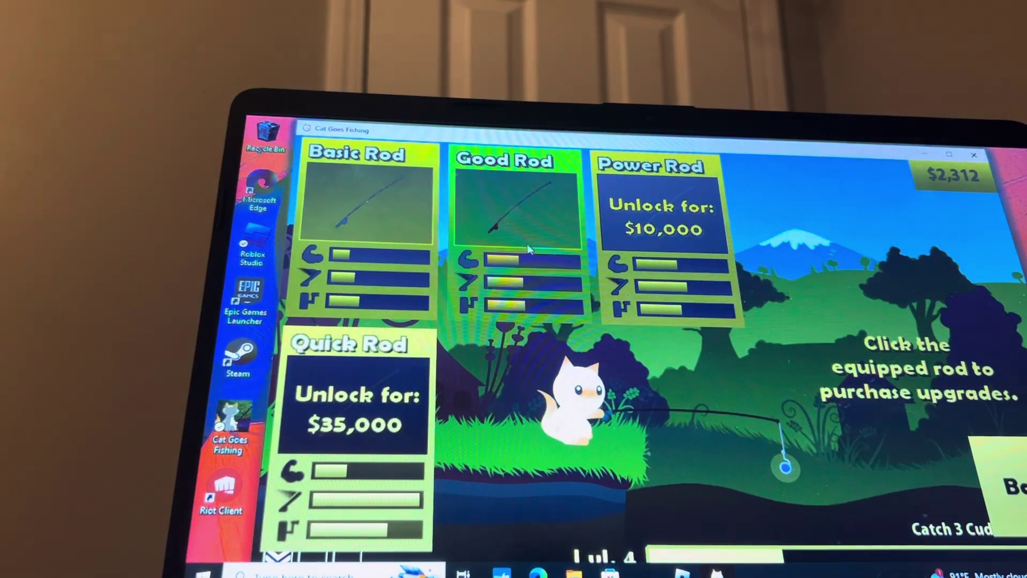
left_click(527, 243)
left_click(640, 187)
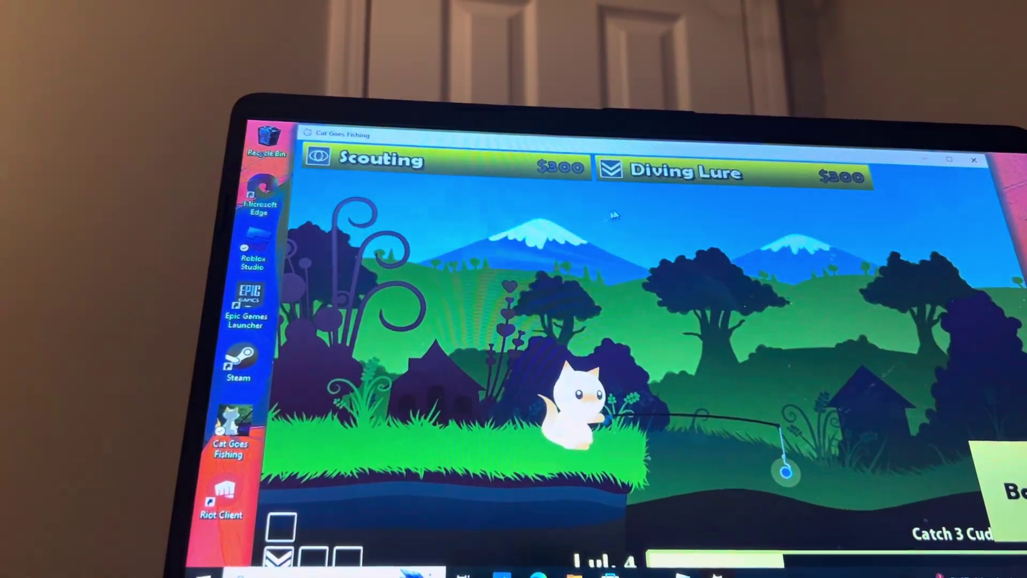
left_click(633, 184)
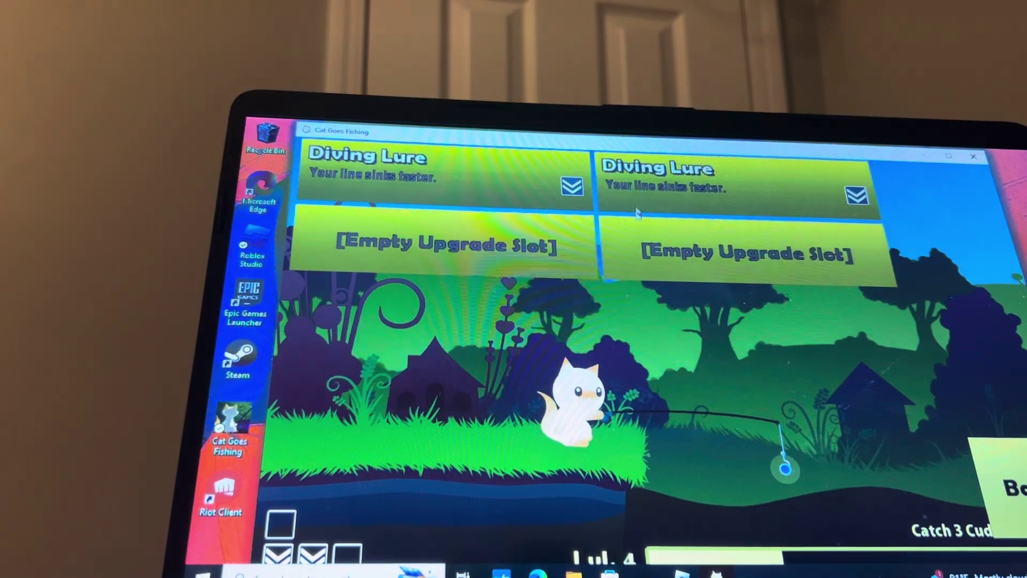
Step: Buy a second Diving Lure, filling three slots, and cast into deep water
left_click(722, 250)
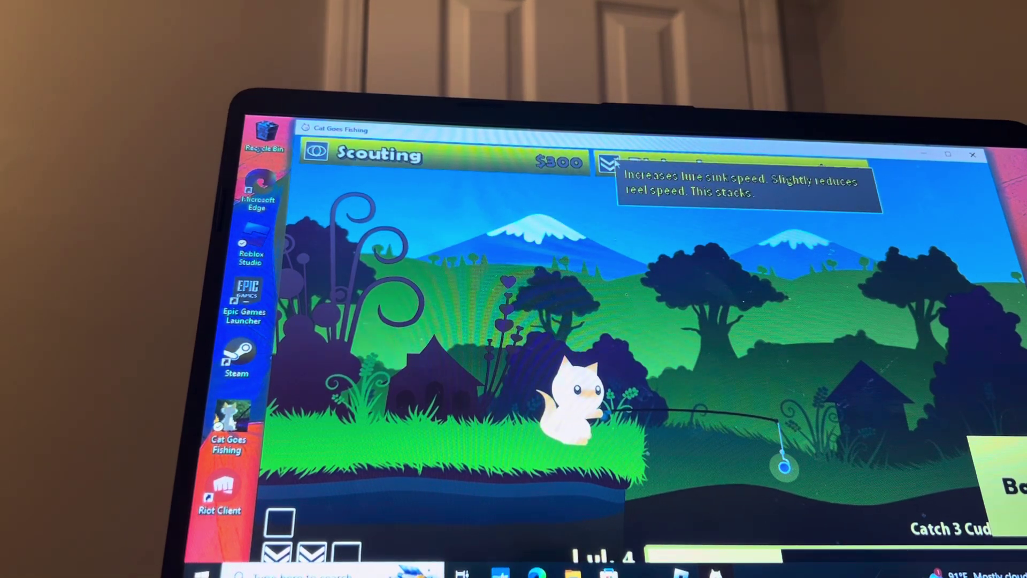
left_click(740, 176)
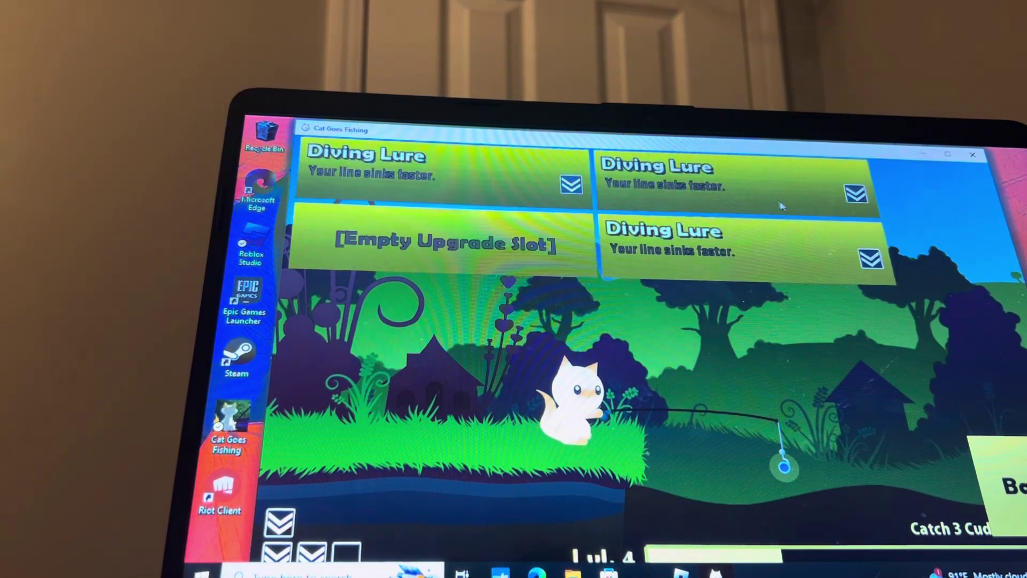
left_click(1016, 479)
left_click(843, 425)
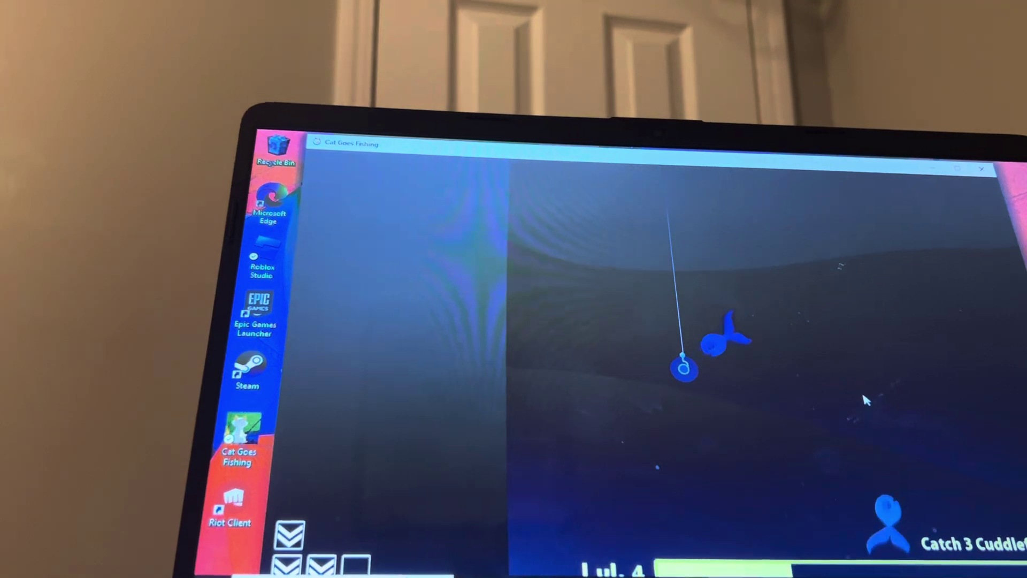
Step: Reel in a hooked fish, then cast and reel repeatedly into deeper water
left_click(865, 404)
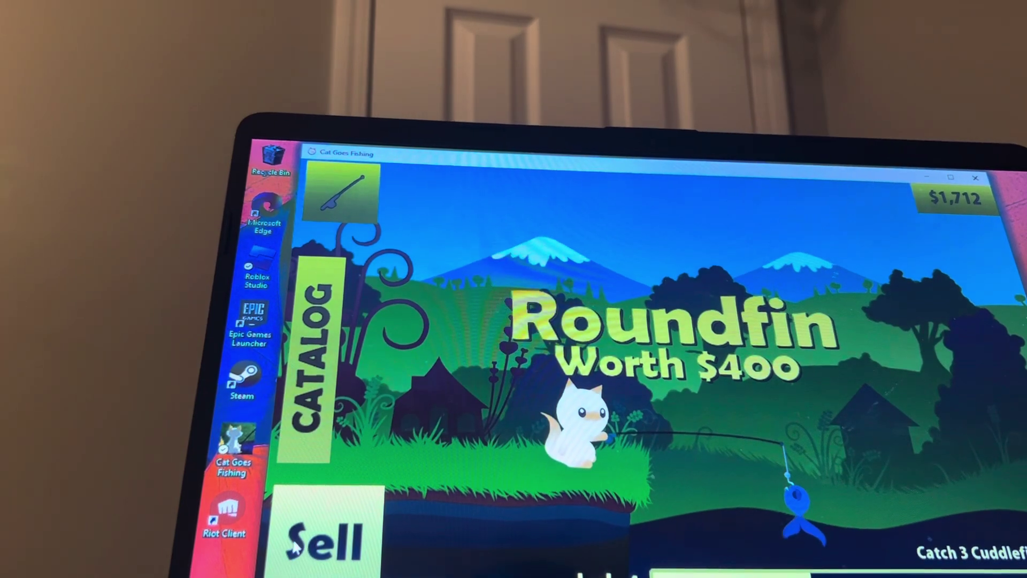
left_click(778, 428)
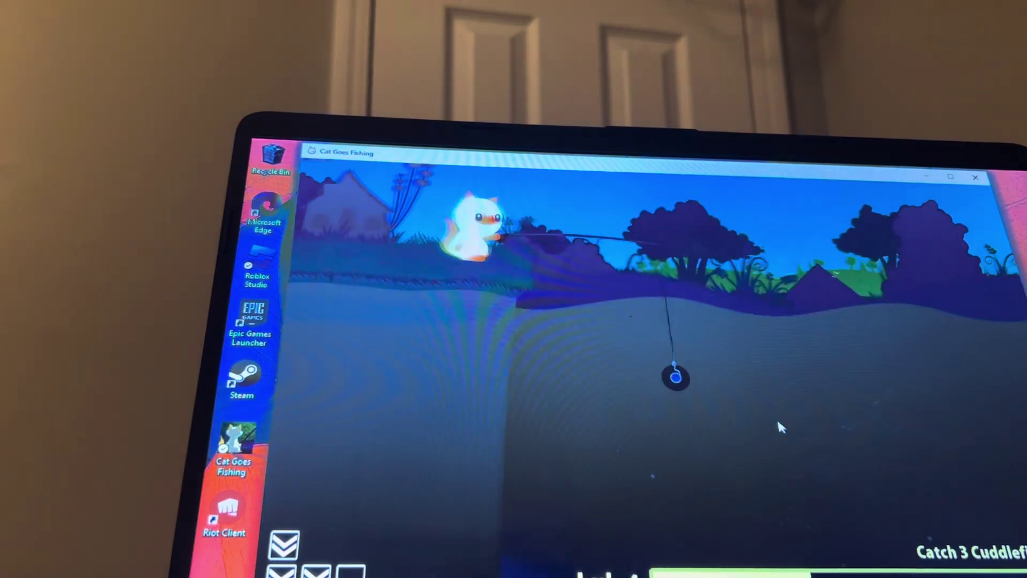
left_click(777, 427)
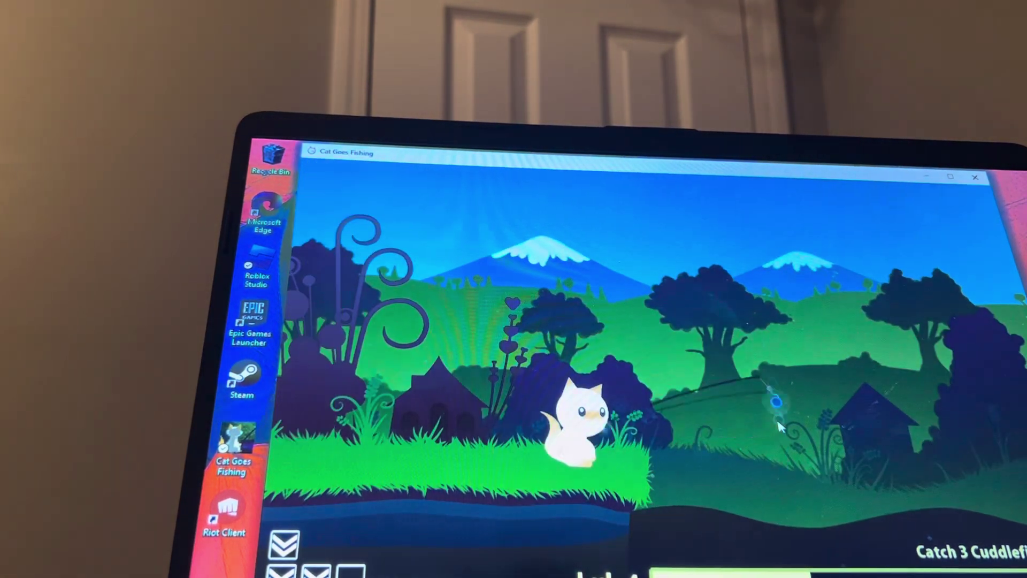
left_click(780, 427)
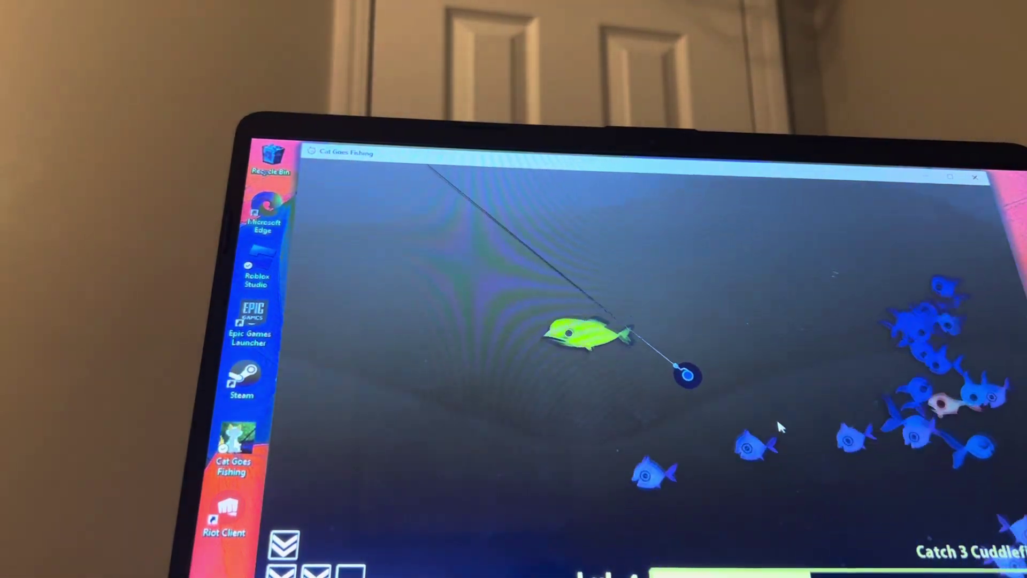
left_click(777, 419)
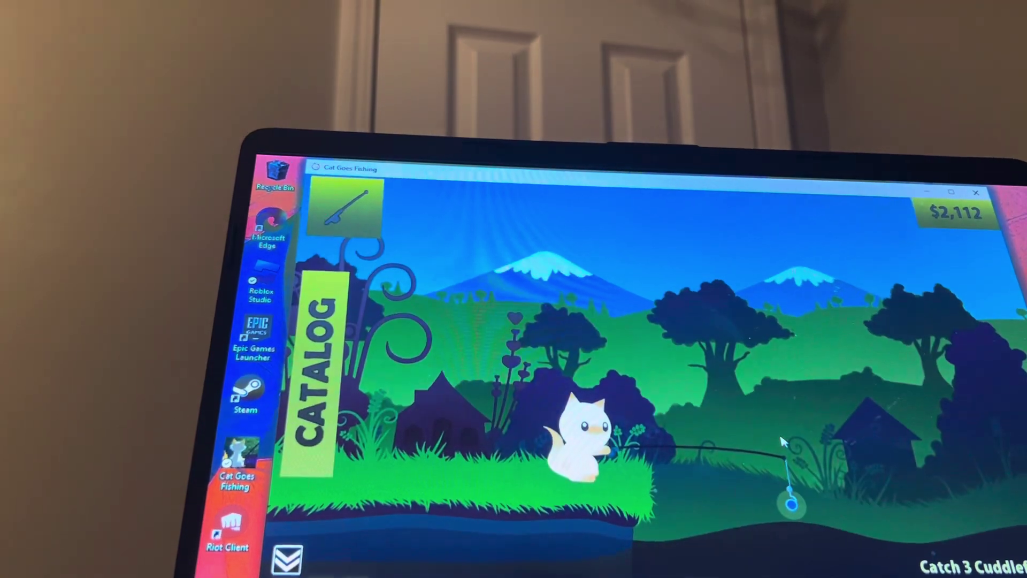
left_click(785, 434)
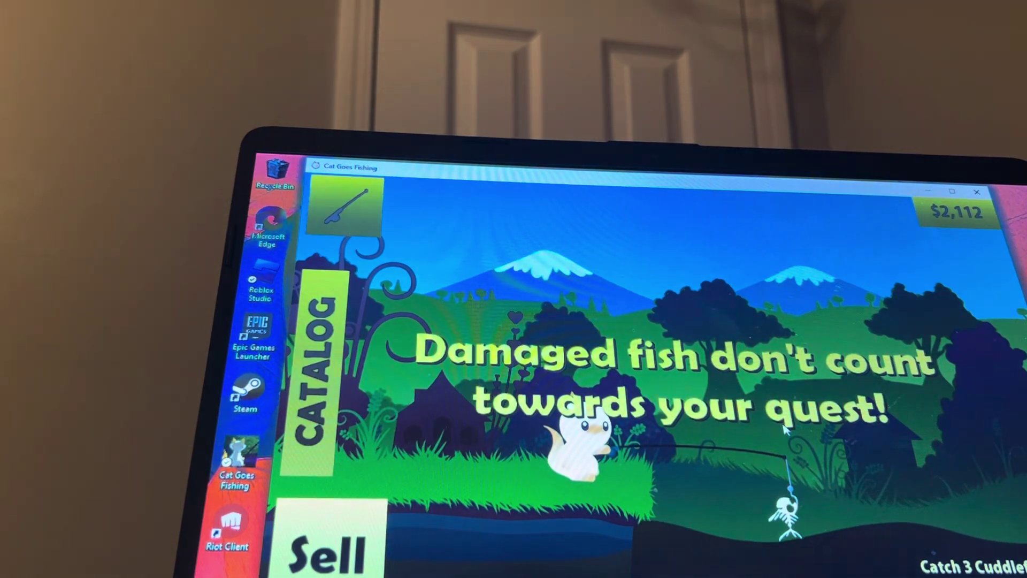
Step: Discard the damaged fish, land a Cuddlefish, then recast and hook another
left_click(785, 430)
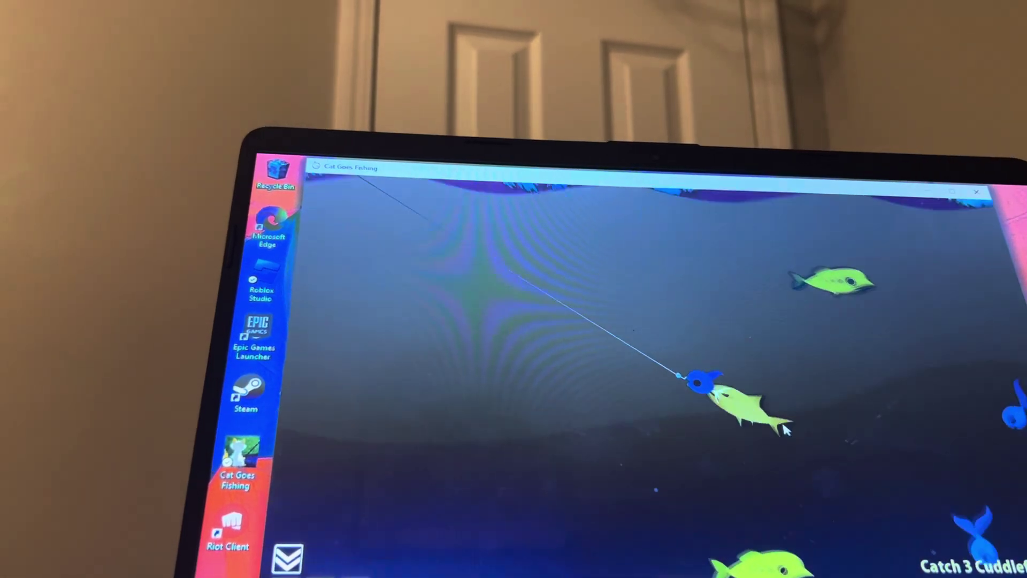
left_click(783, 428)
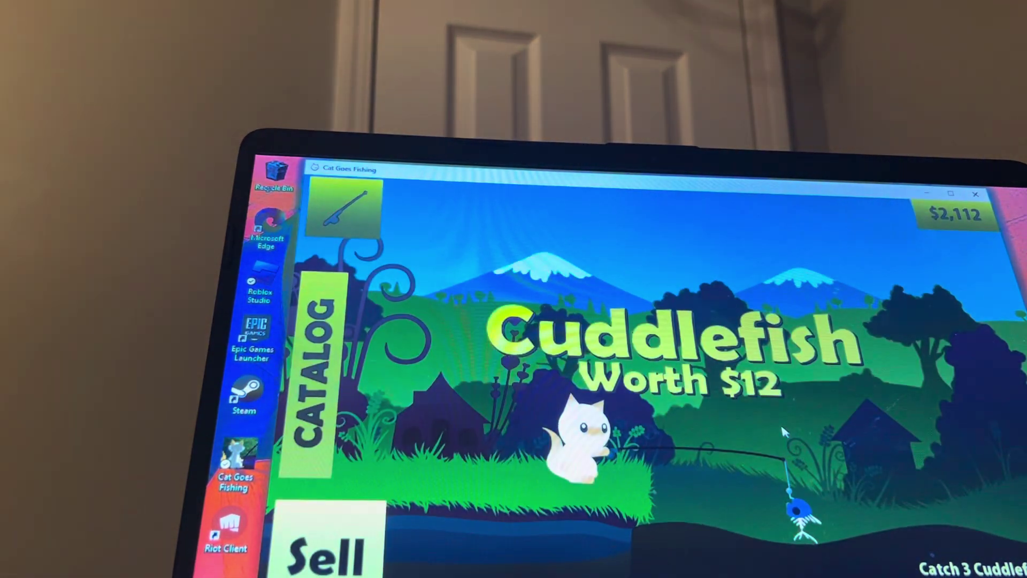
left_click(784, 431)
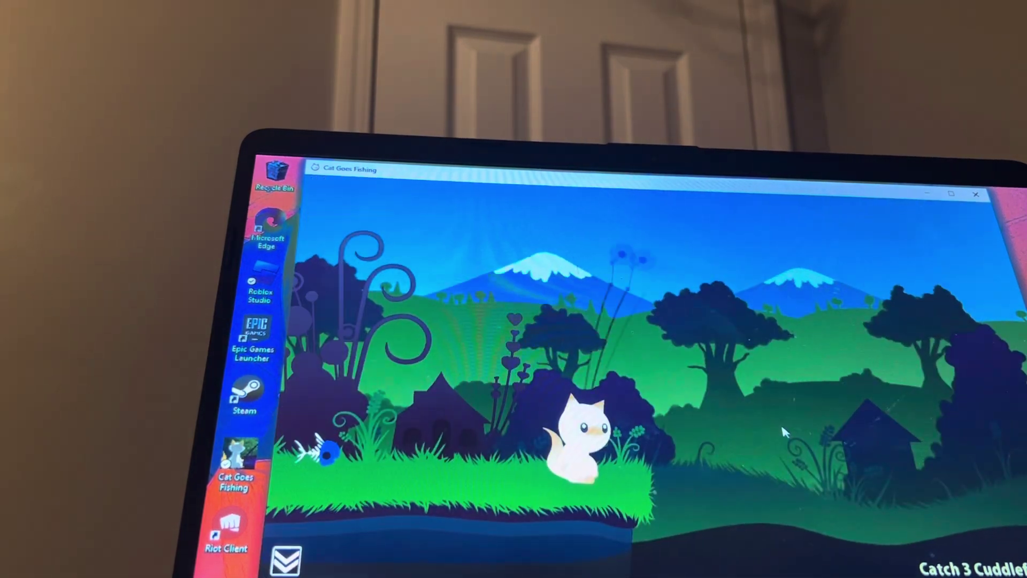
left_click(784, 431)
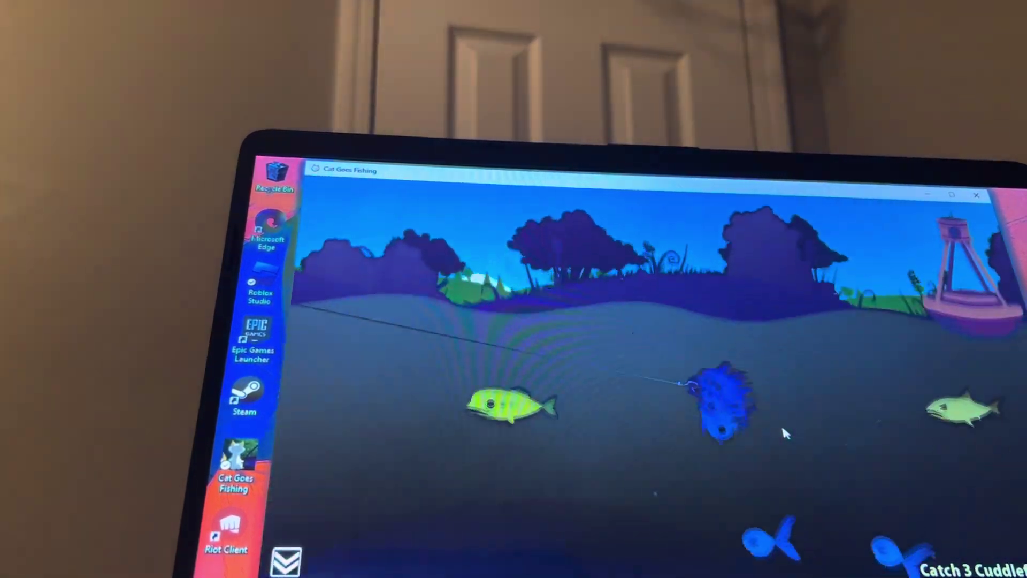
left_click(784, 433)
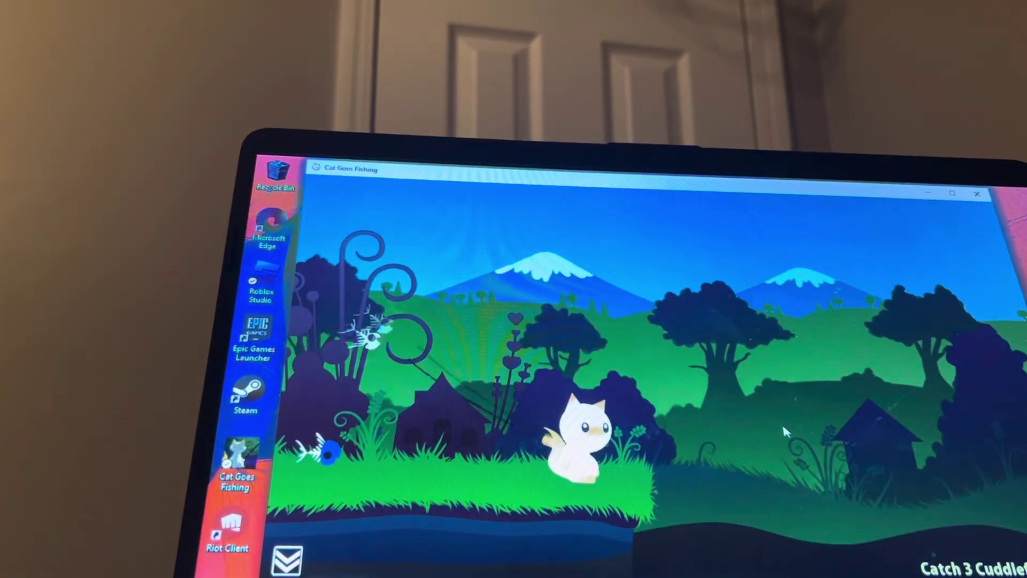
Step: Keep recasting to reel up a skeletal $0 Cuddlefish and an $800 Grumper
left_click(784, 431)
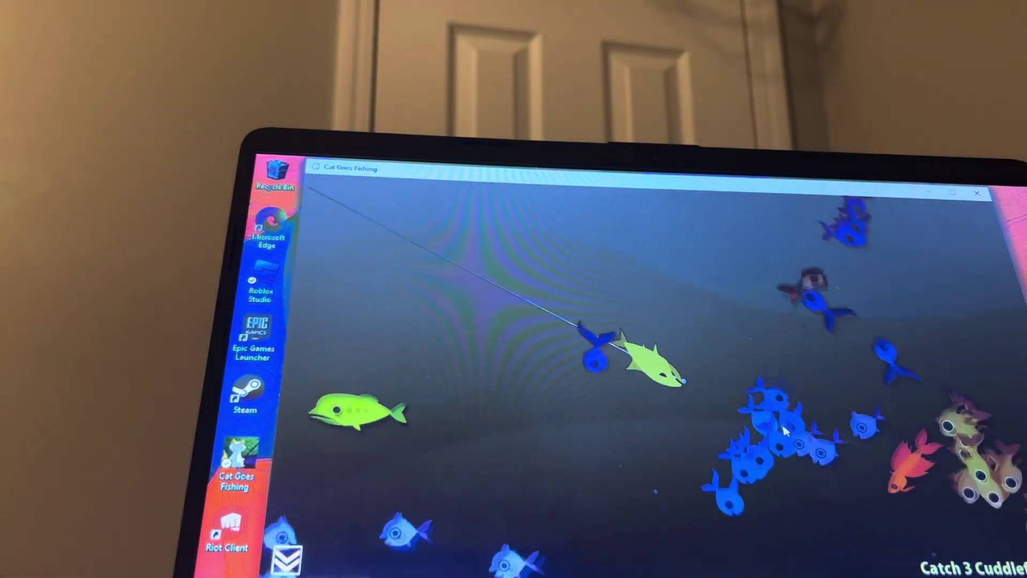
left_click(783, 431)
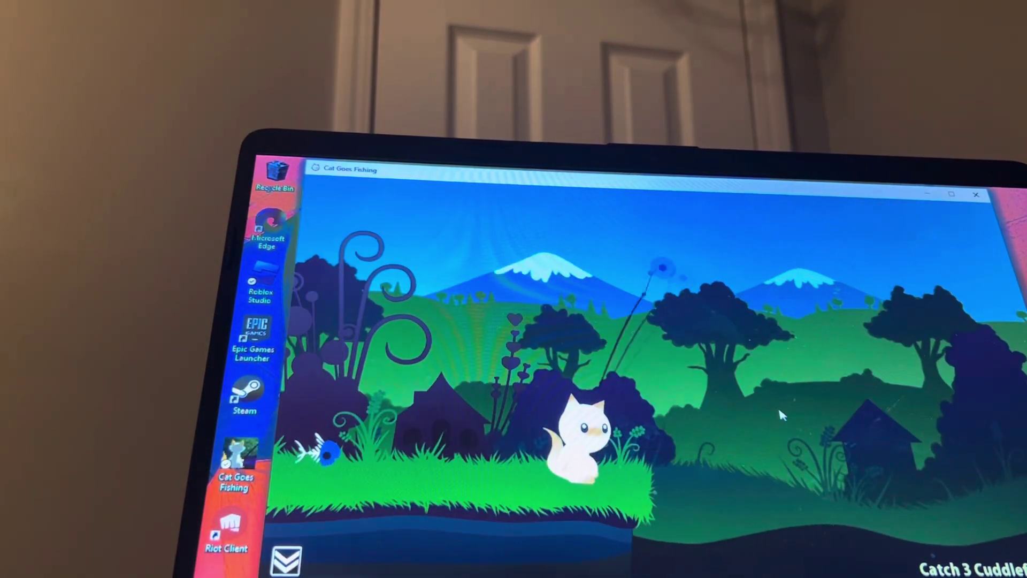
left_click(782, 414)
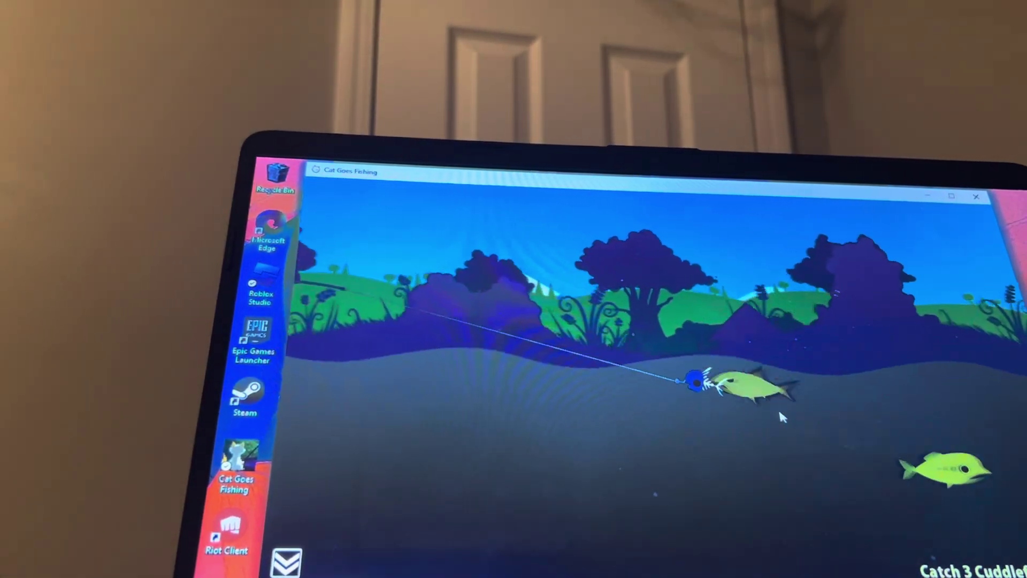
left_click(782, 416)
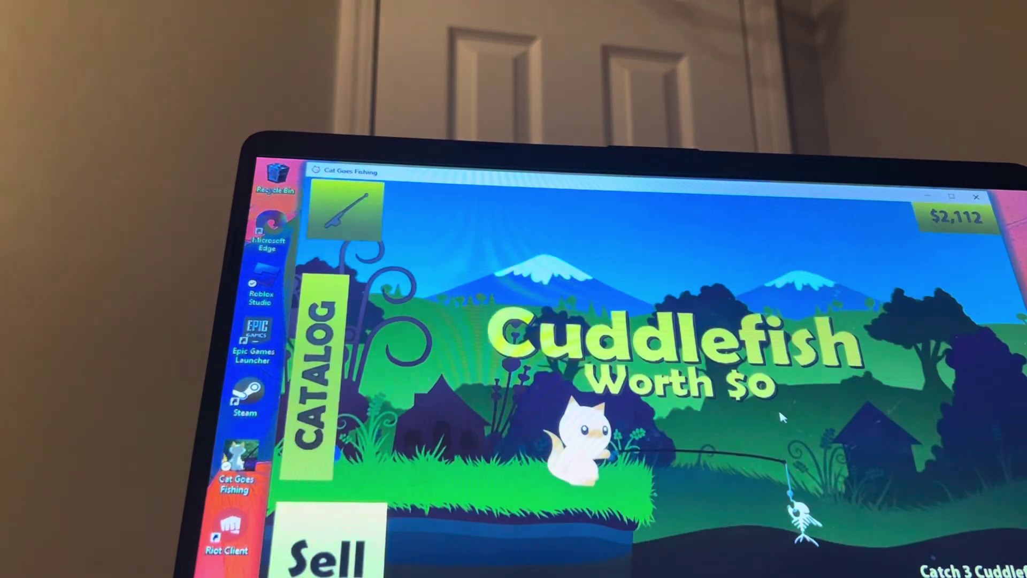
left_click(782, 416)
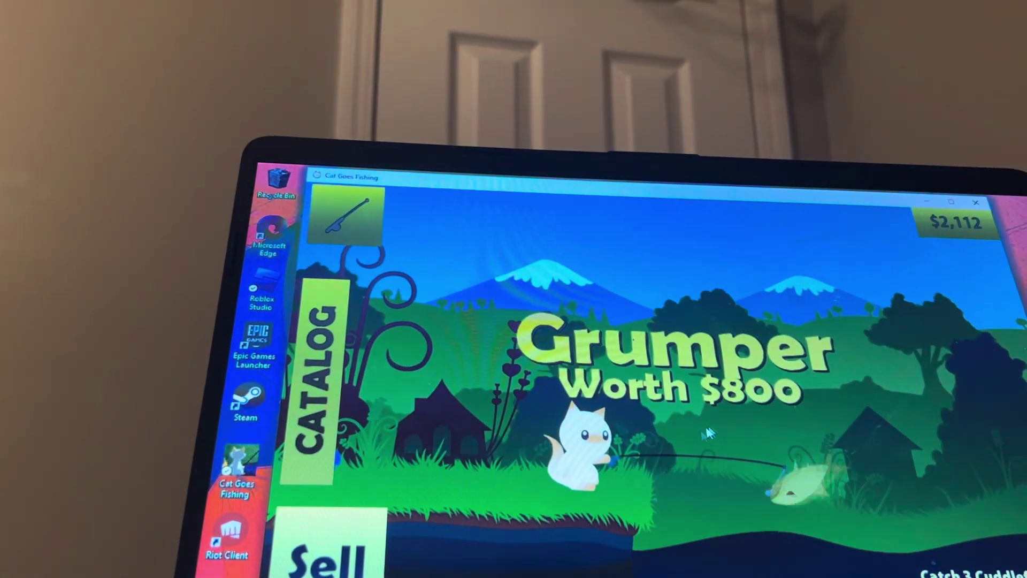
Step: Sell the $800 Grumper and look through the fish catalog
left_click(338, 551)
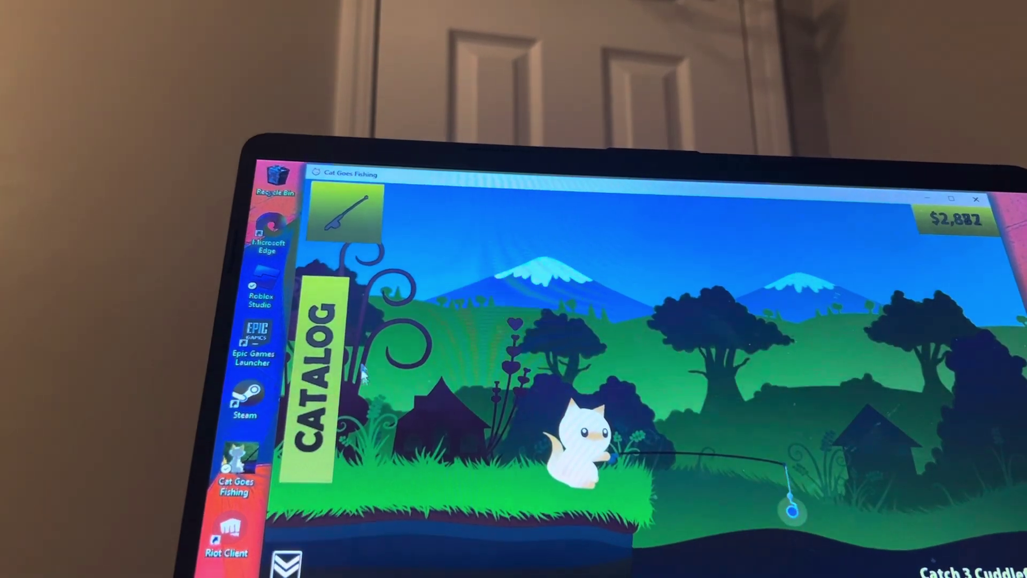
left_click(312, 315)
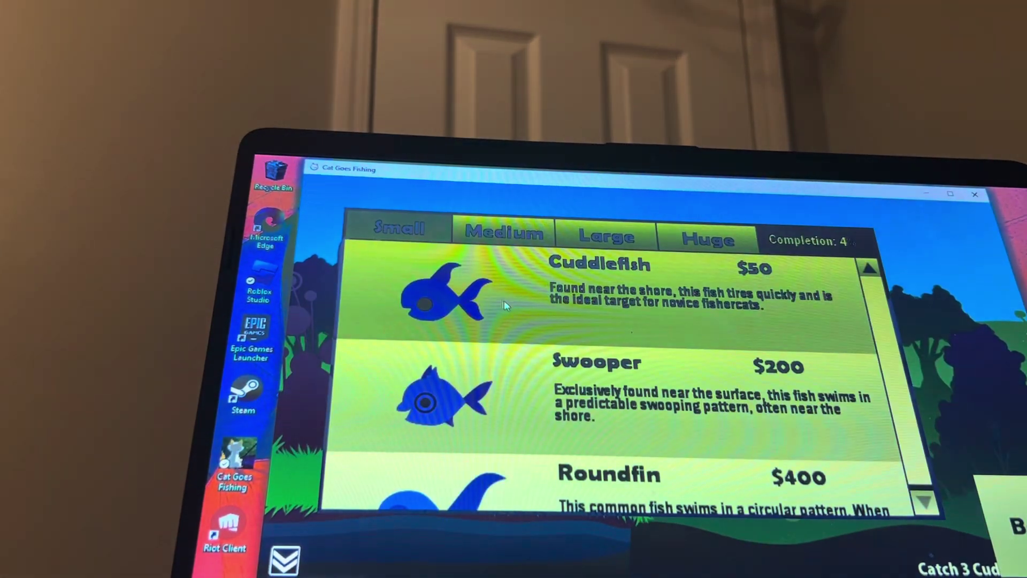
scroll(505, 301, "down", 2)
scroll(505, 301, "down", 2)
scroll(514, 310, "up", 4)
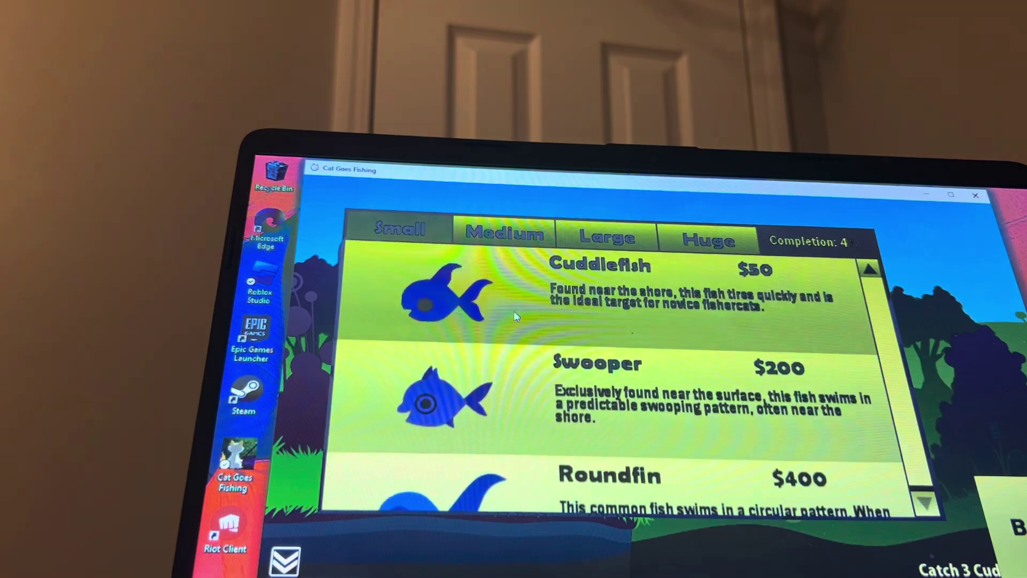
left_click(955, 410)
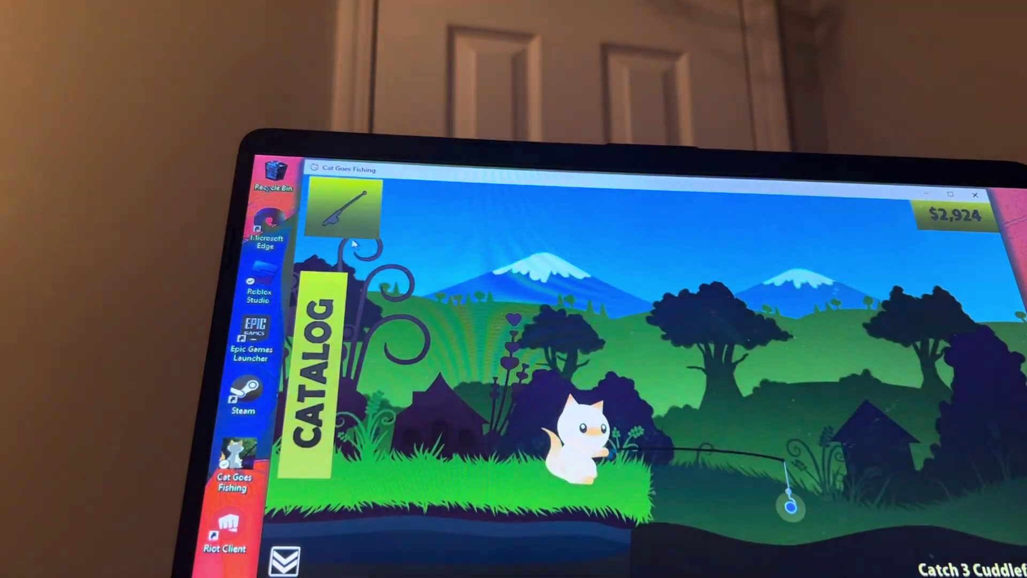
Step: Buy and equip the Scouting upgrade on the rod, then cast again
left_click(347, 221)
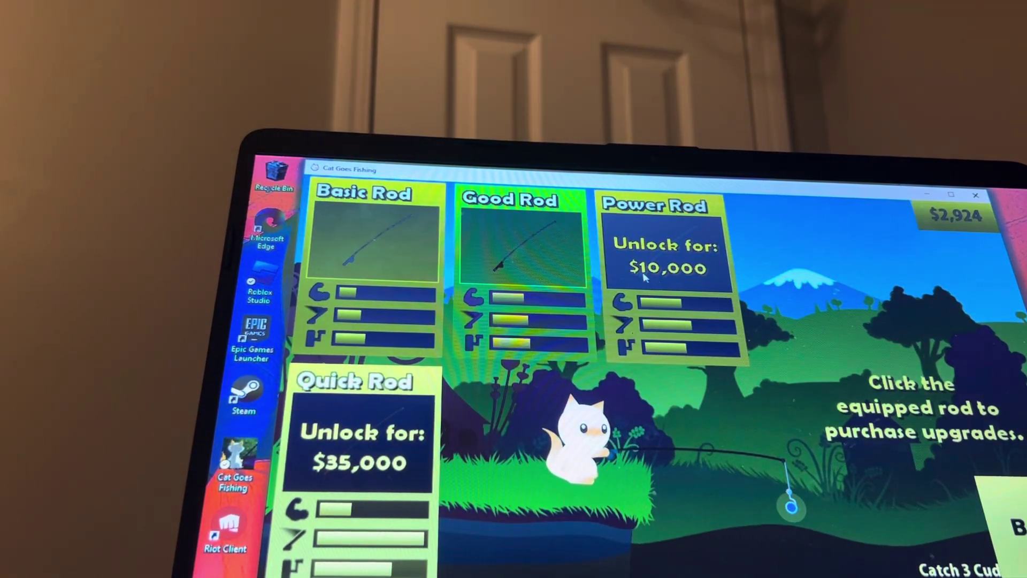
left_click(512, 276)
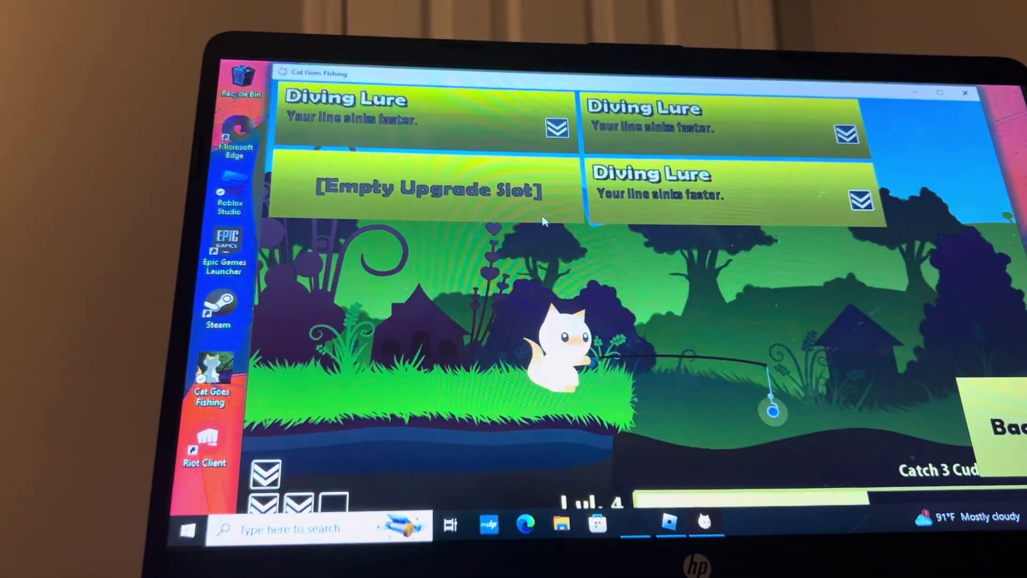
left_click(543, 217)
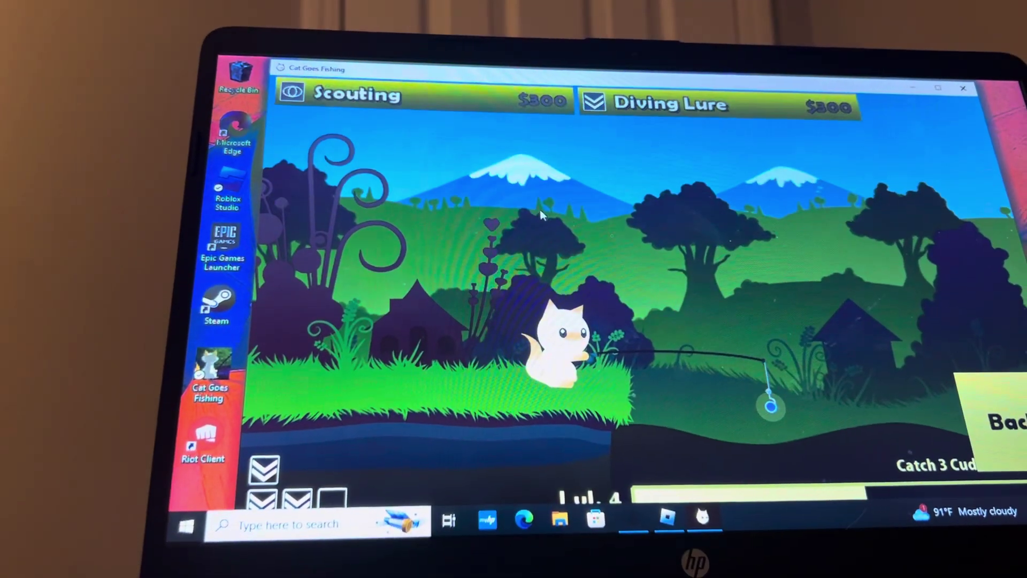
left_click(491, 103)
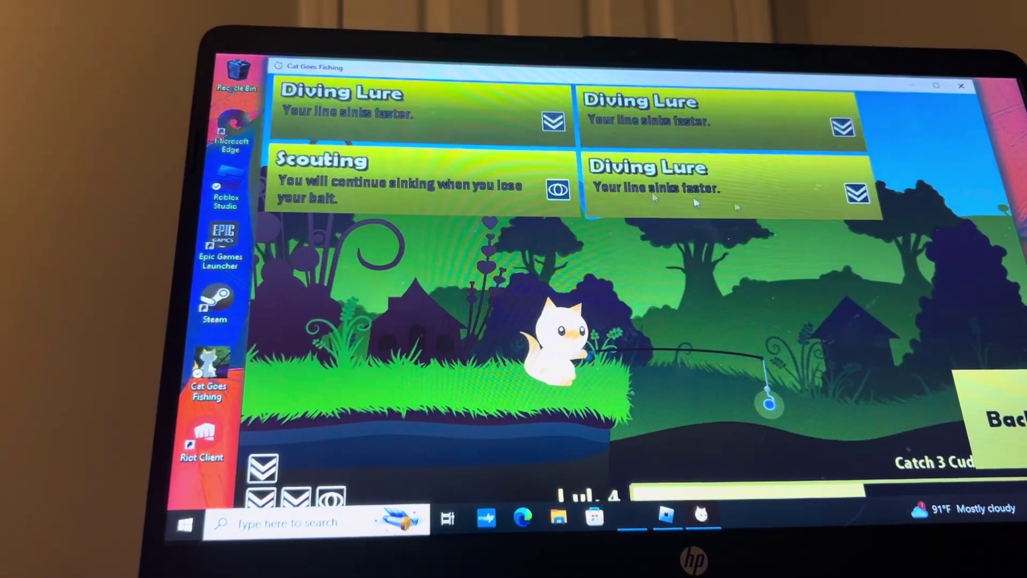
left_click(1004, 430)
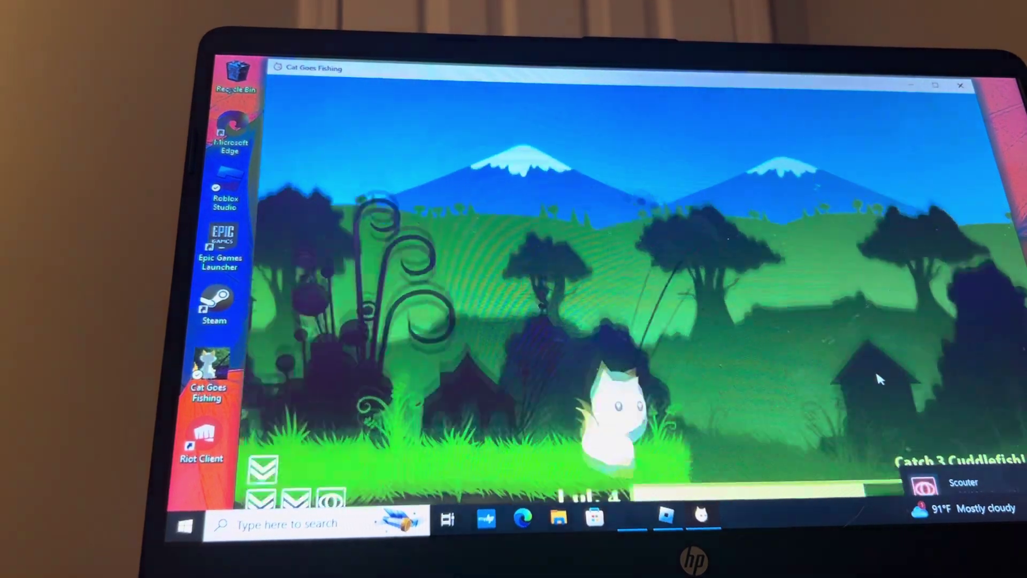
left_click(878, 378)
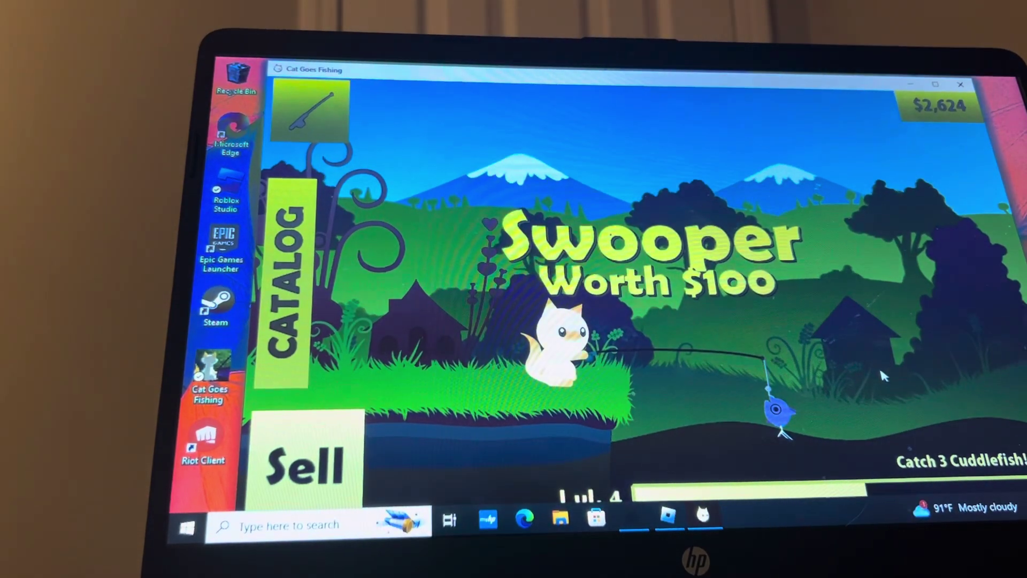
Step: Dismiss the Swooper, recast after the broken line, and reel in a $450 Mustardfish
left_click(882, 376)
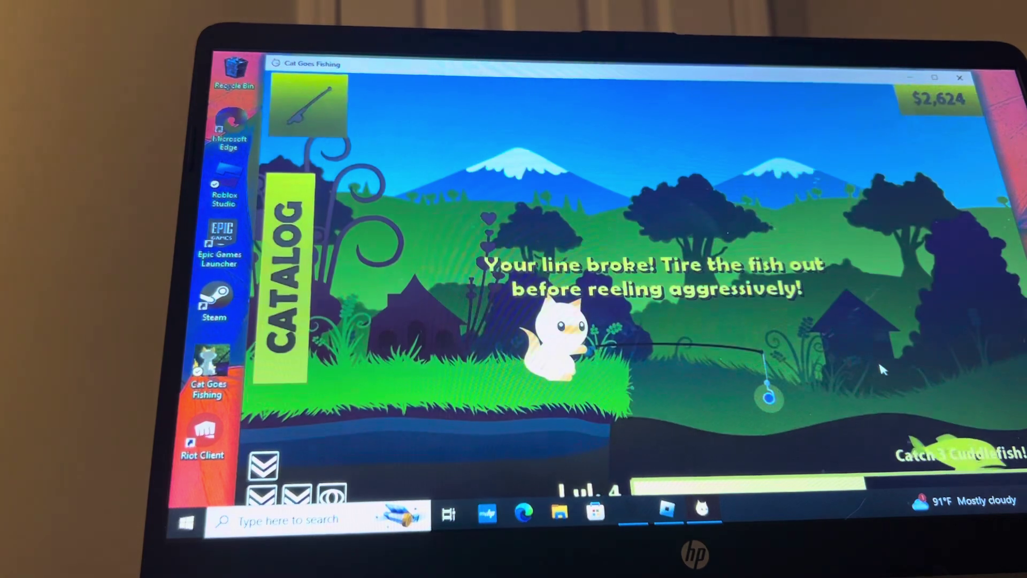
left_click(880, 369)
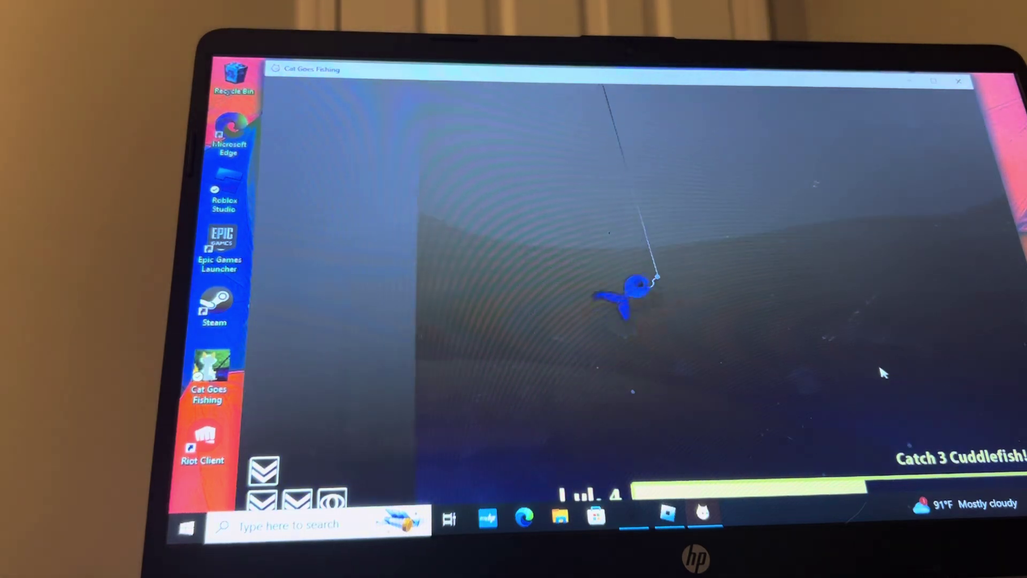
left_click(880, 371)
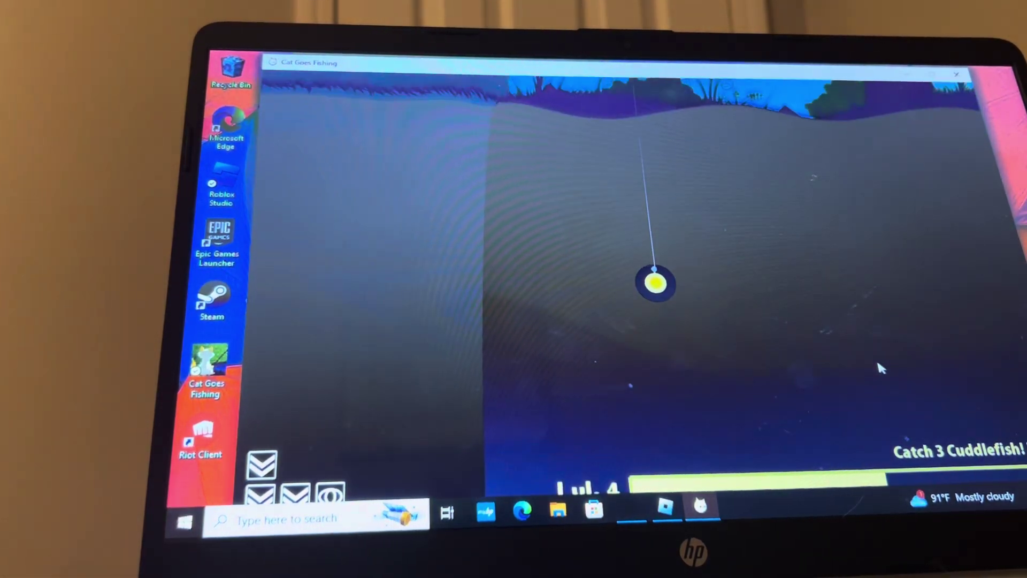
left_click(881, 368)
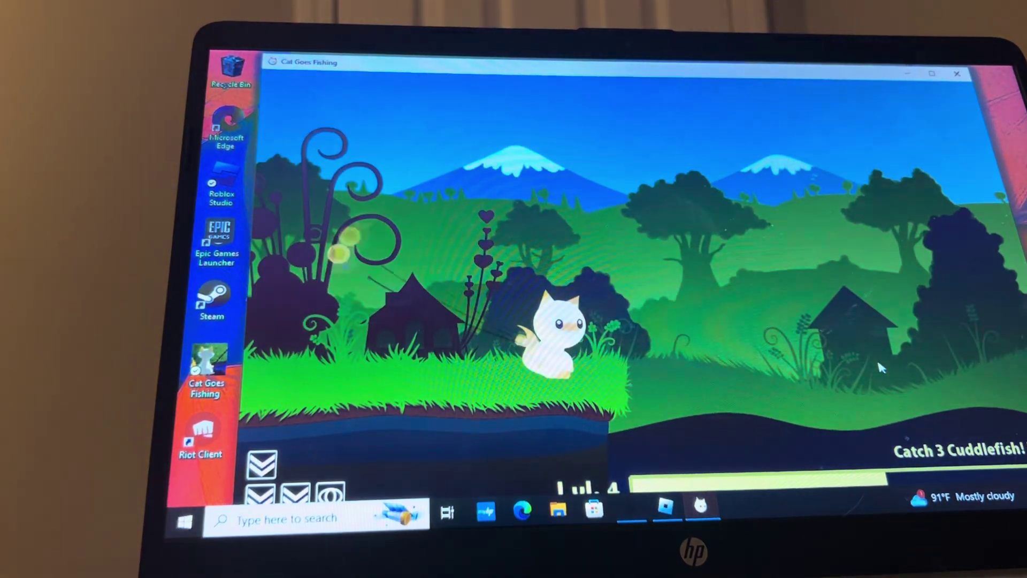
left_click(880, 367)
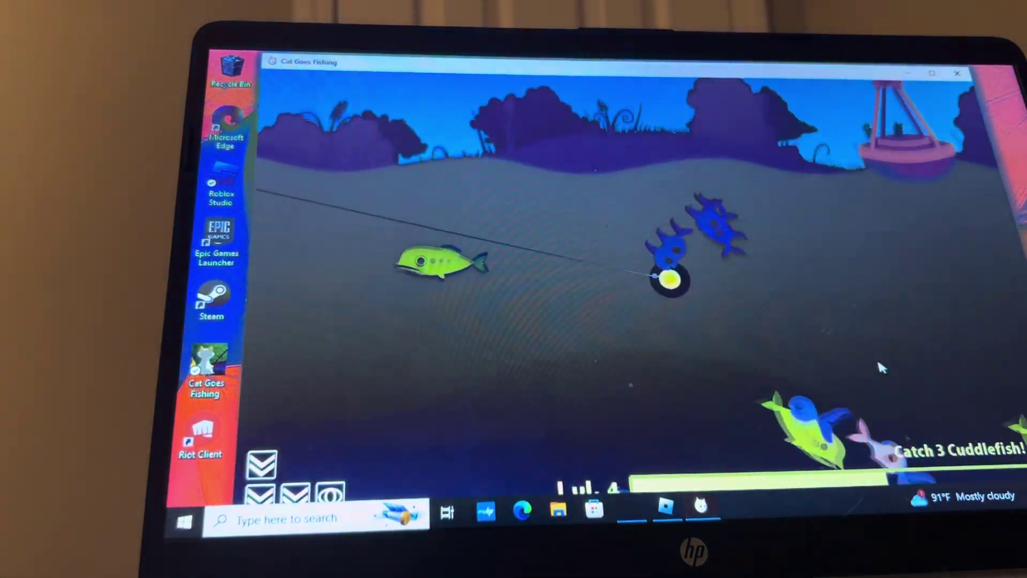
left_click(880, 367)
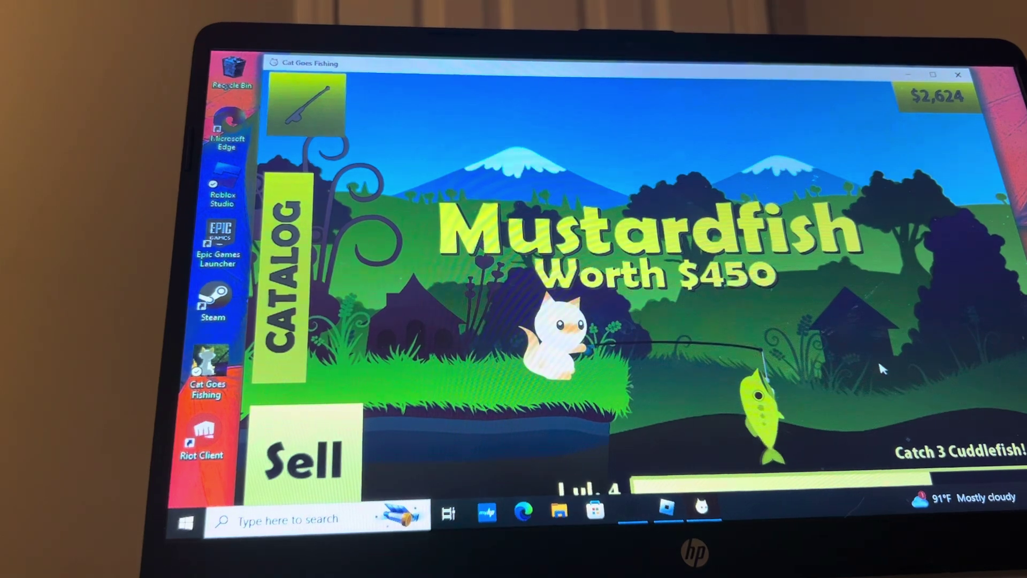
Step: Sell the Mustardfish and check the rod's upgrade slots
left_click(307, 452)
left_click(300, 105)
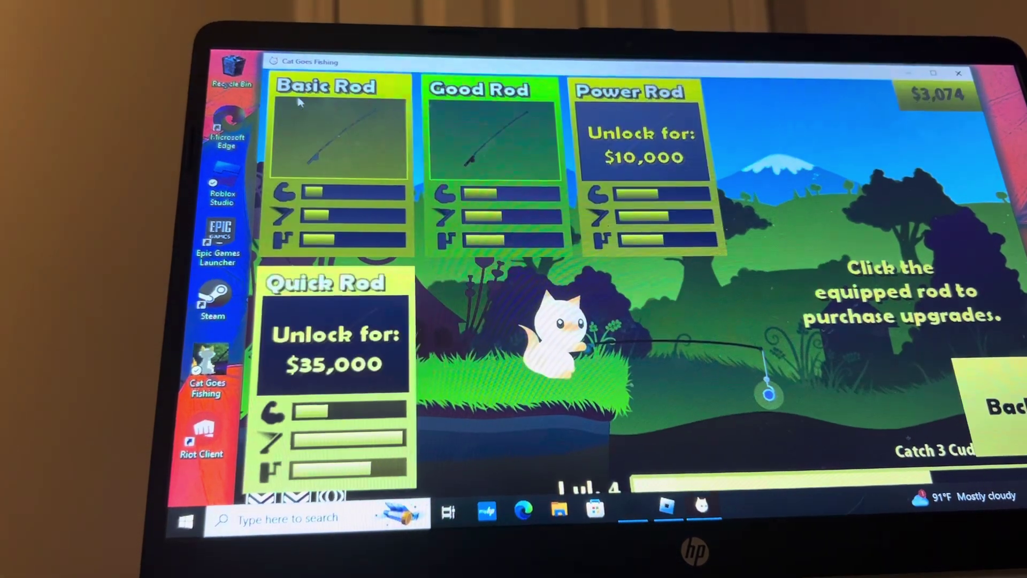
left_click(465, 151)
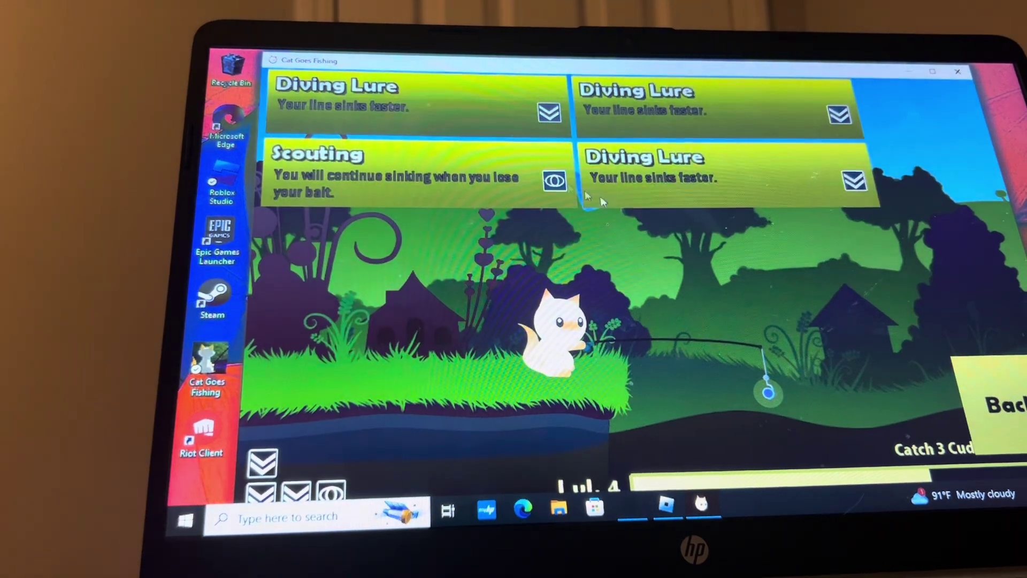
left_click(993, 409)
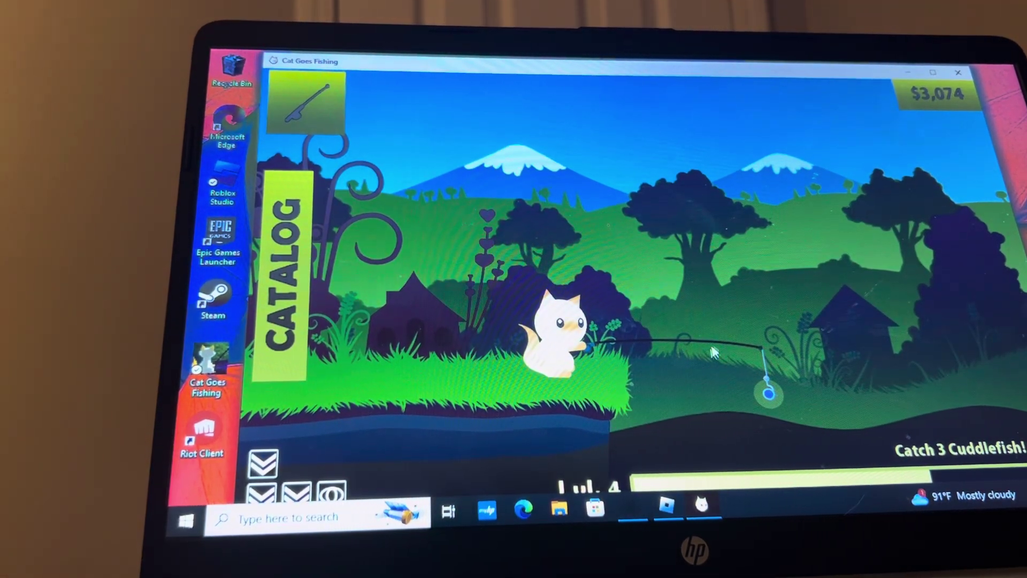
Step: Cast and reel a few times to land a $100 Swooper, then recast
left_click(728, 332)
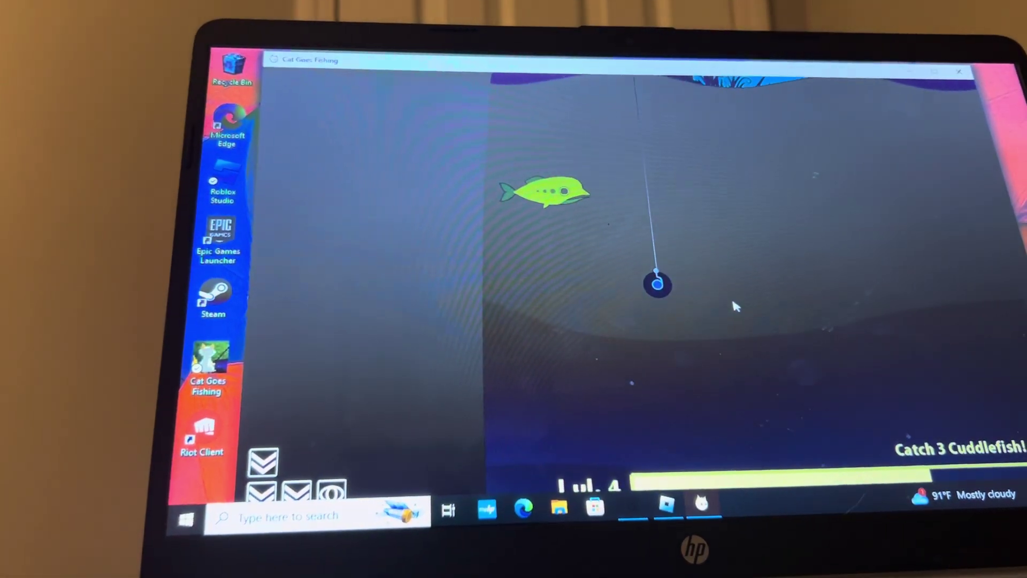
left_click(733, 305)
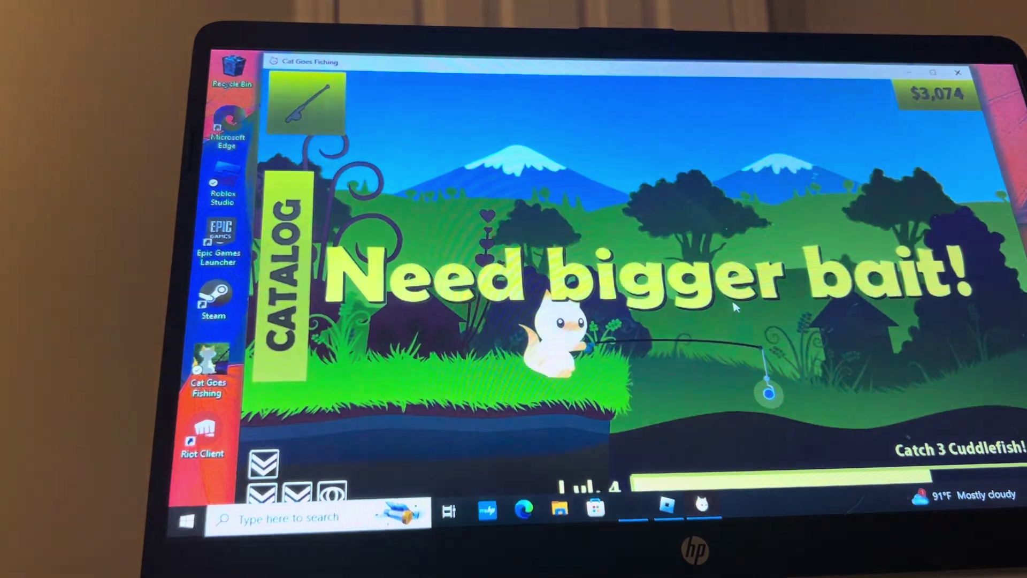
left_click(734, 306)
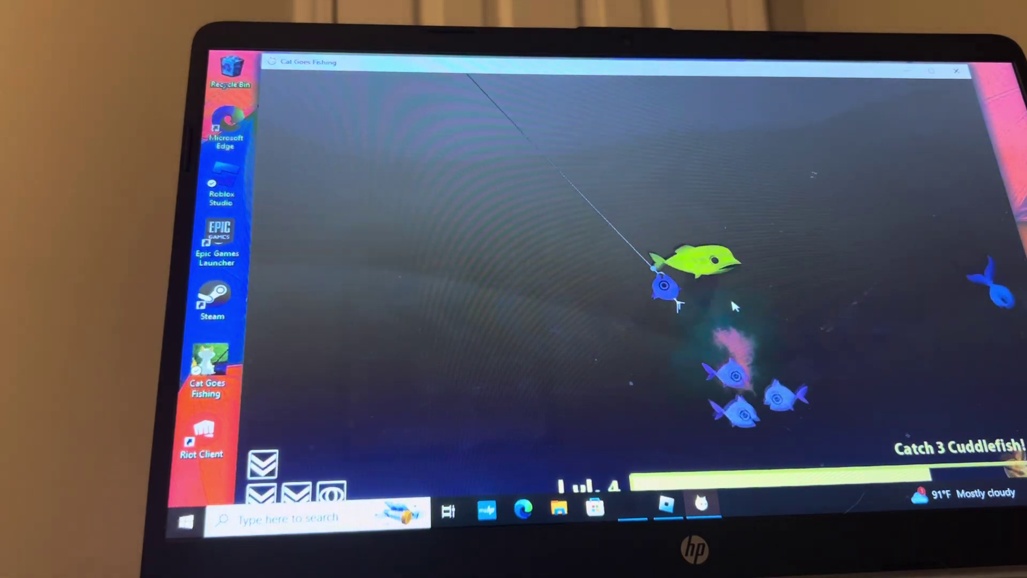
left_click_drag(732, 305, 732, 305)
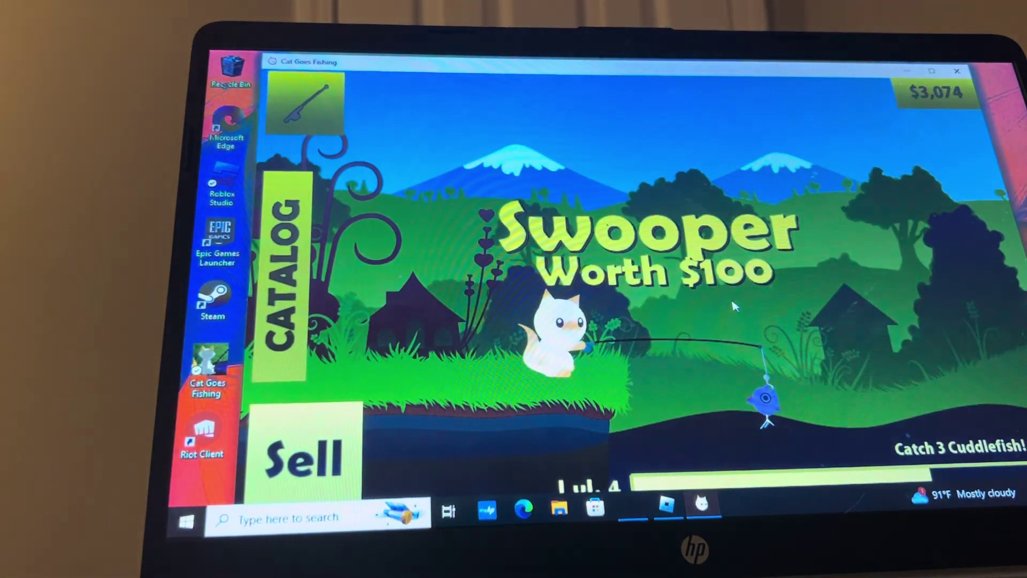
left_click(733, 305)
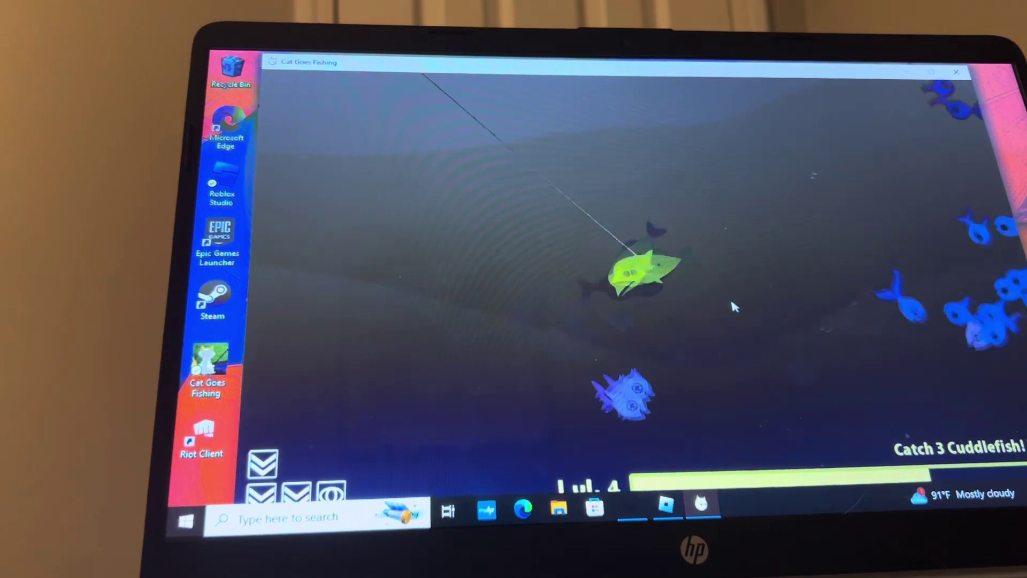
Step: Reel in the yellow fish and keep recasting past the too-small bait warning
left_click(732, 305)
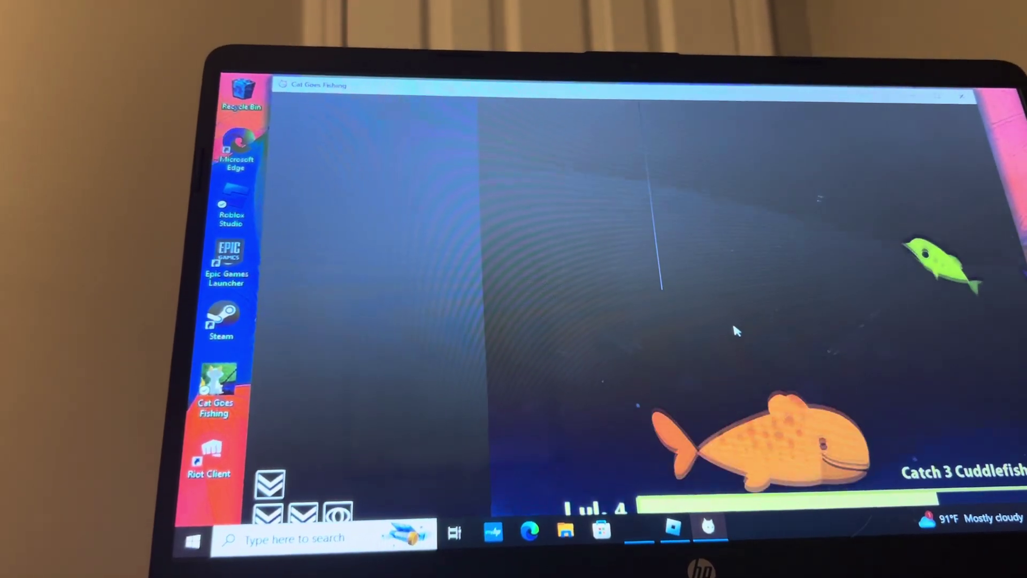
left_click(735, 330)
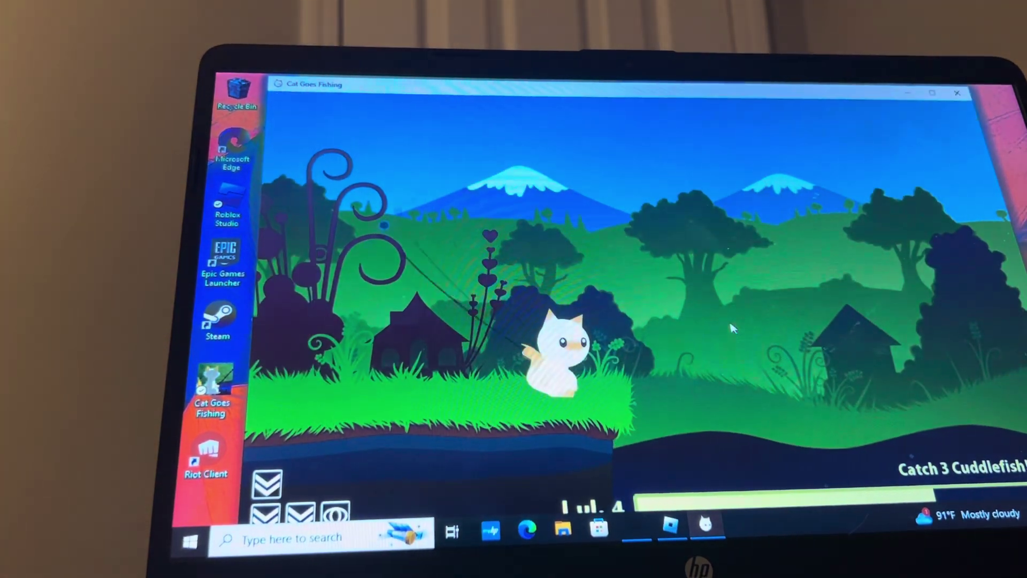
left_click(732, 328)
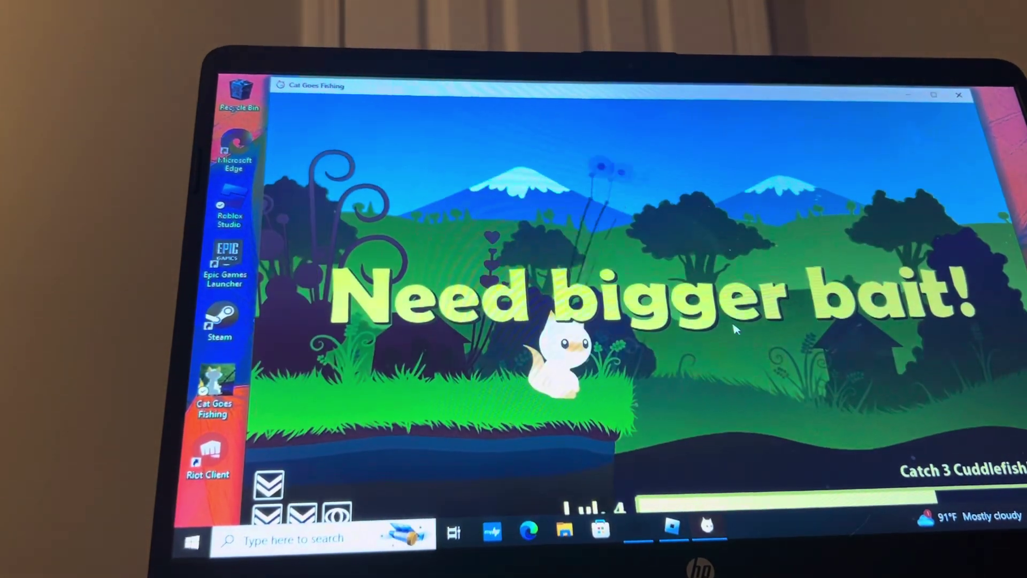
left_click(732, 327)
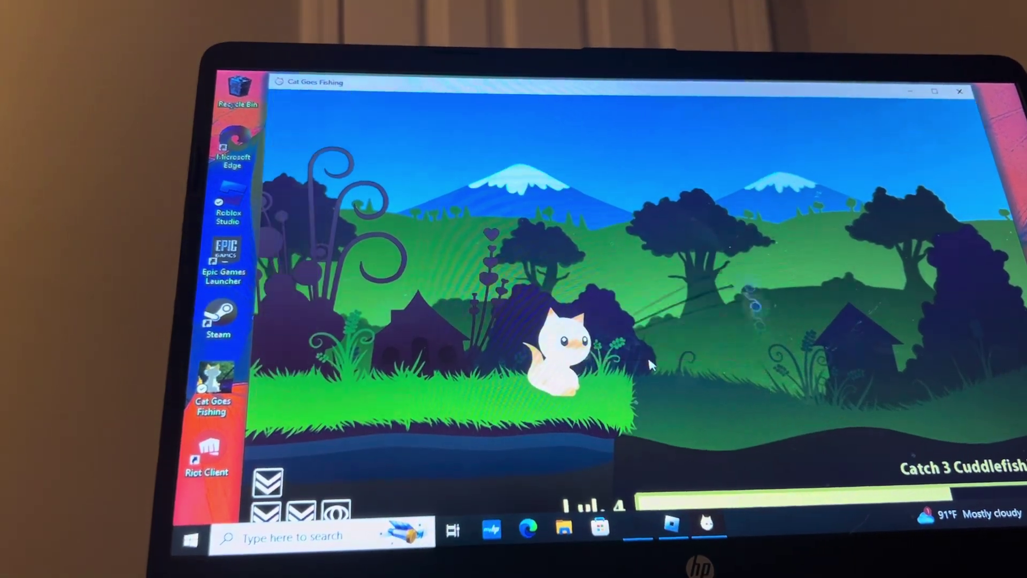
Step: Land a $200 Swooper, then recast and reel in another Swooper
left_click(648, 355)
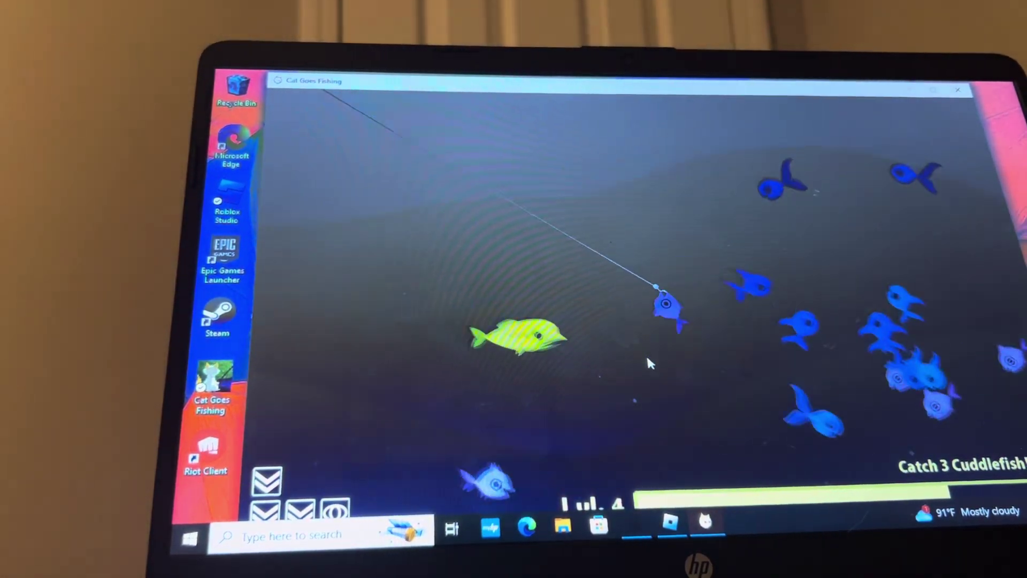
left_click(646, 354)
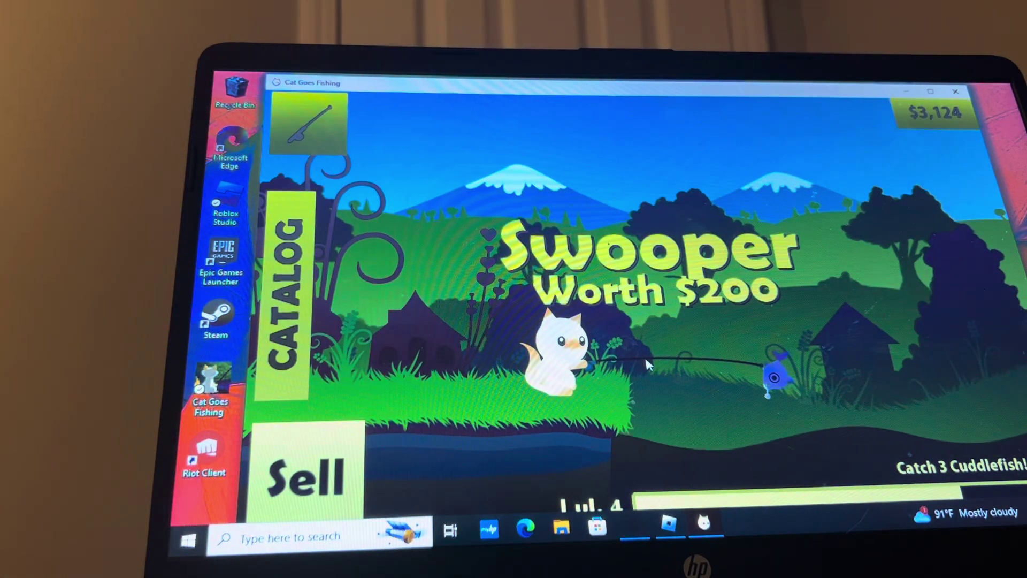
left_click(645, 356)
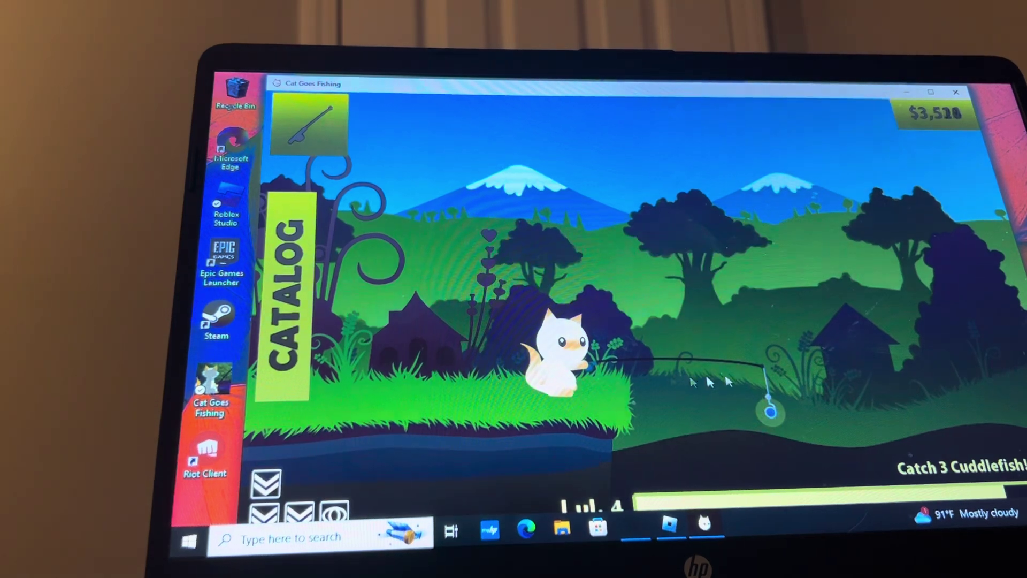
left_click(744, 382)
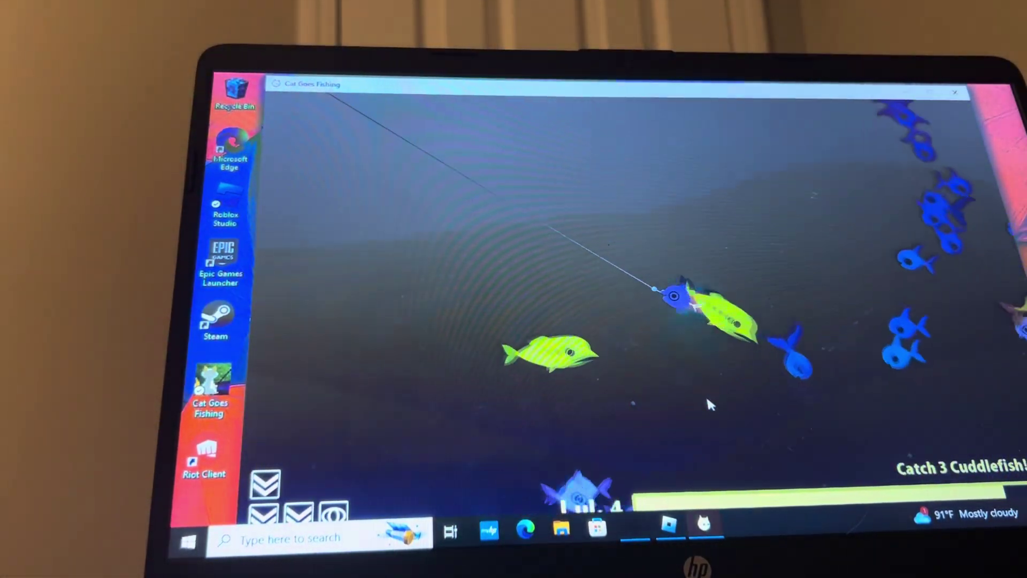
left_click_drag(706, 396, 708, 399)
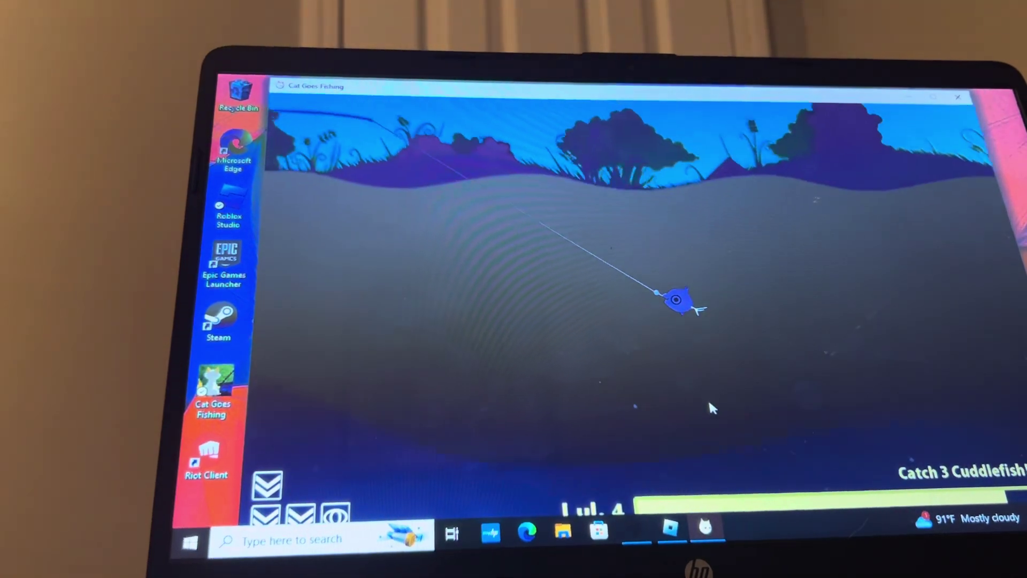
left_click_drag(708, 399, 711, 415)
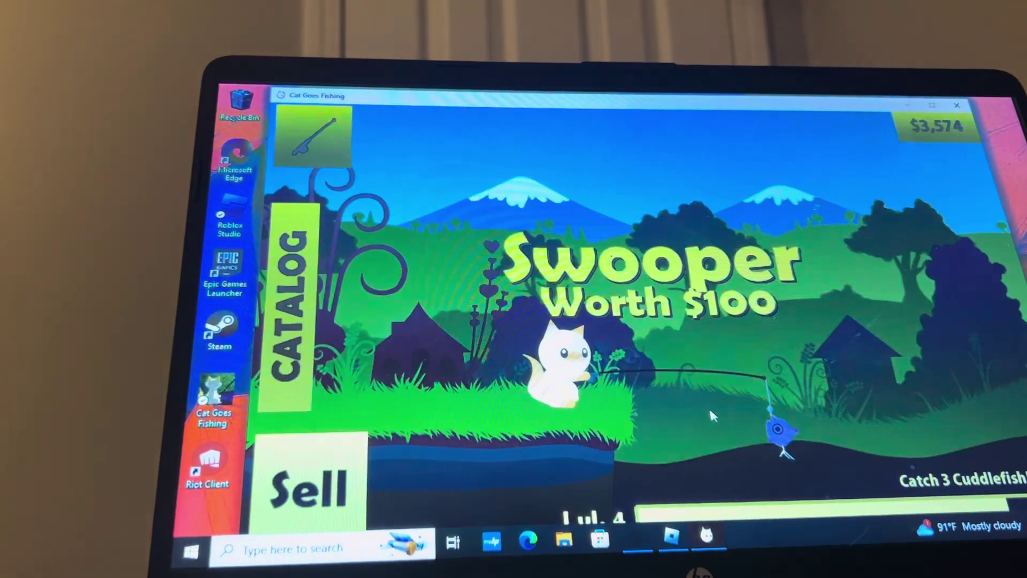
Step: Keep casting and reeling in fish until cash reaches $3,574, then cast again
left_click(709, 407)
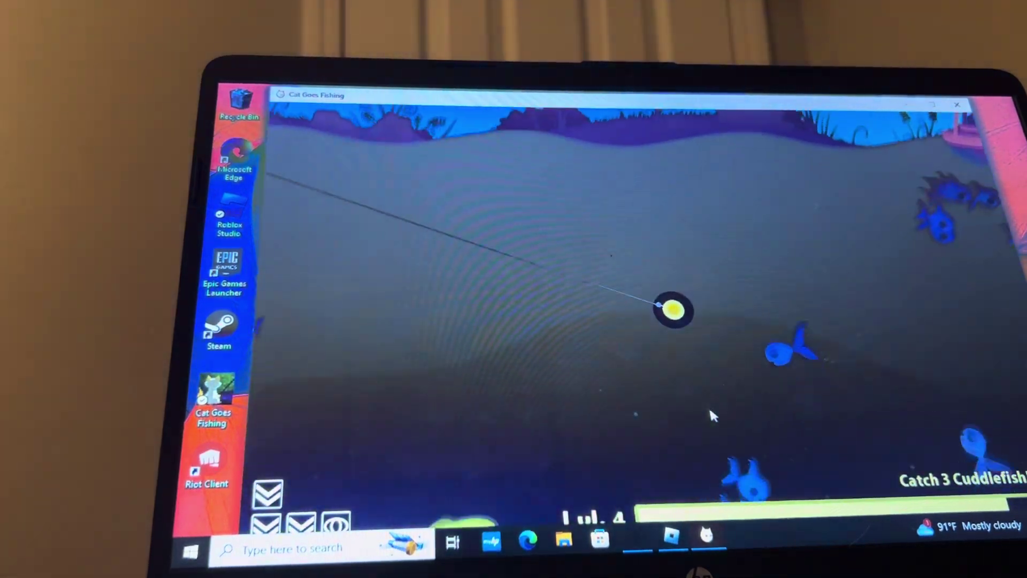
left_click(709, 403)
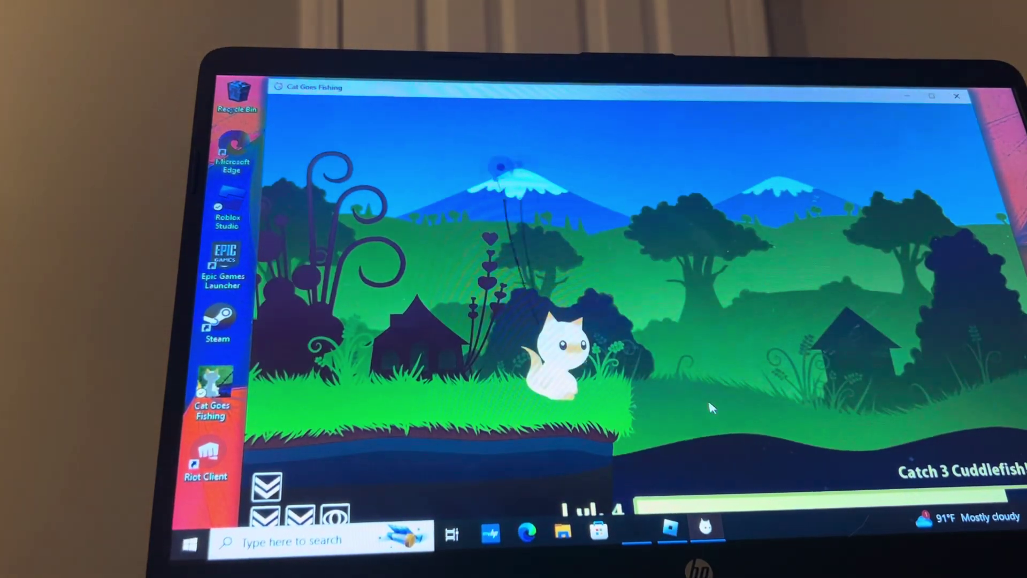
left_click(709, 408)
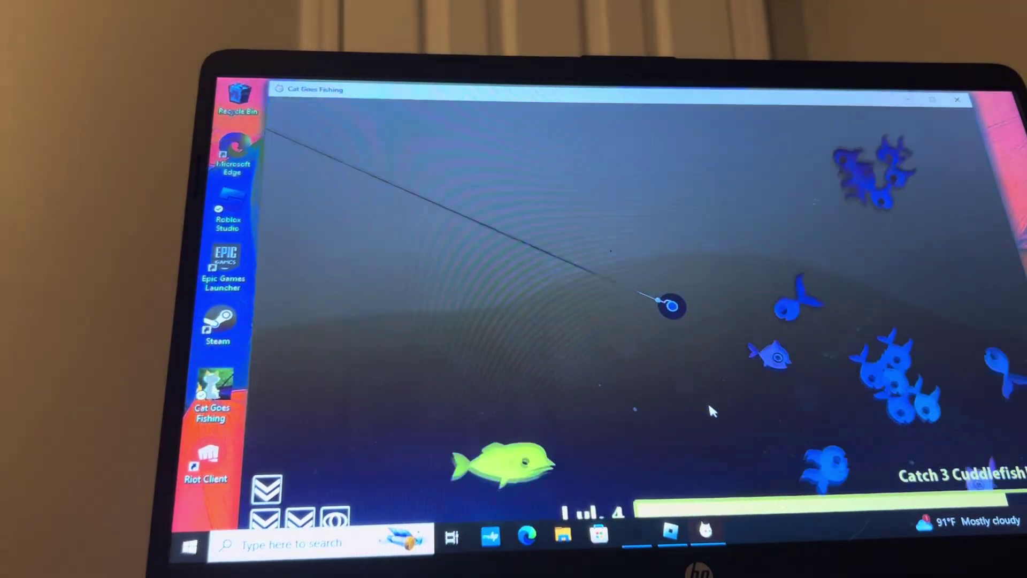
left_click(710, 405)
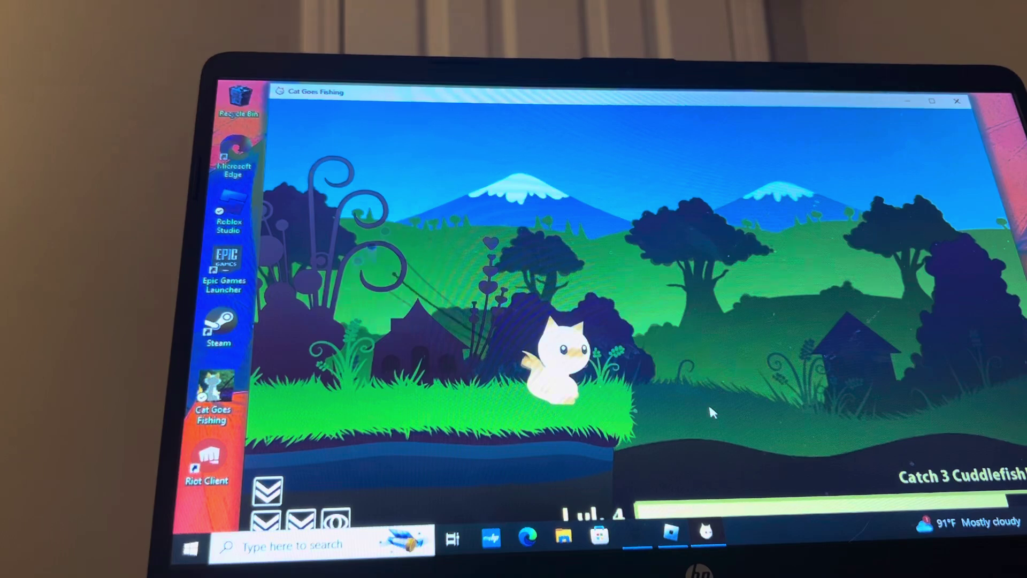
left_click(709, 412)
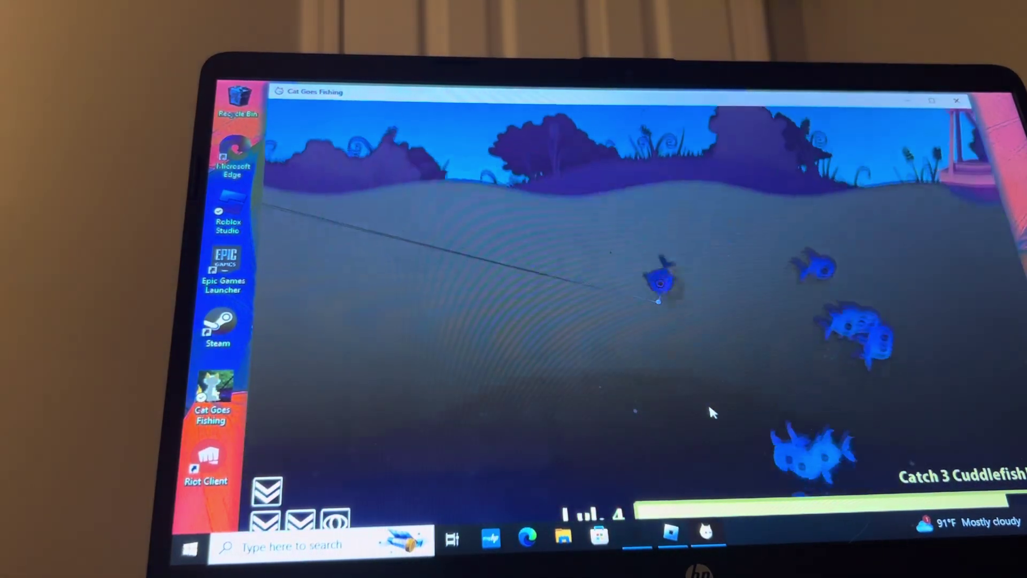
left_click(708, 404)
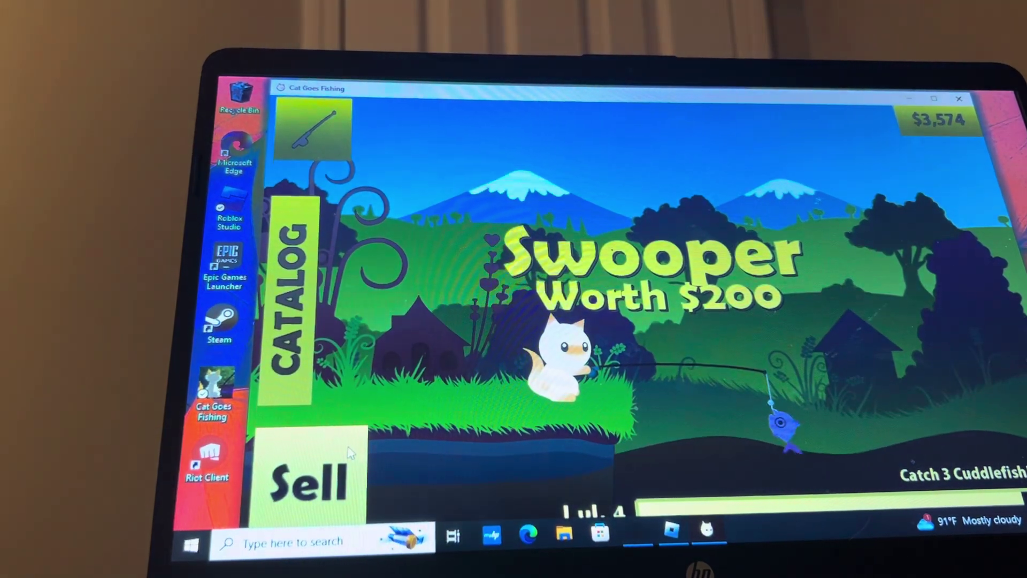
left_click(659, 341)
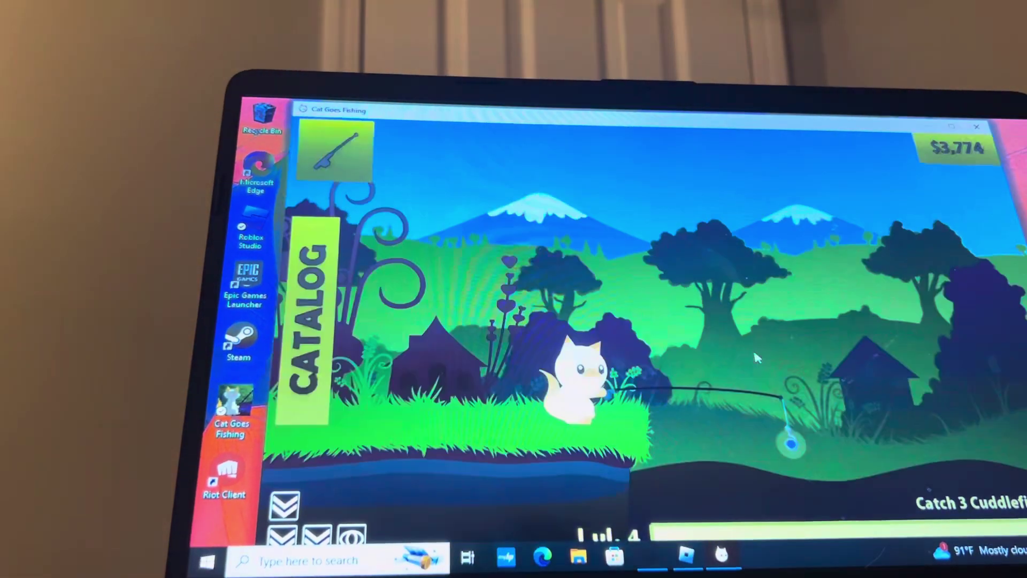
Step: Land a $50 Cuddlefish for quest progress 2/3, then cast among the blue fish
left_click(755, 358)
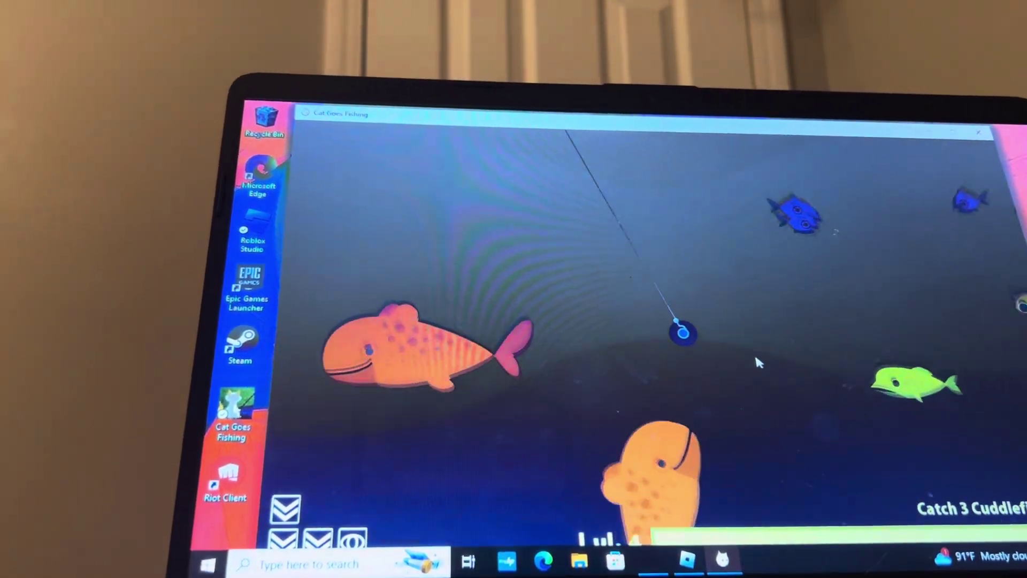
left_click(757, 361)
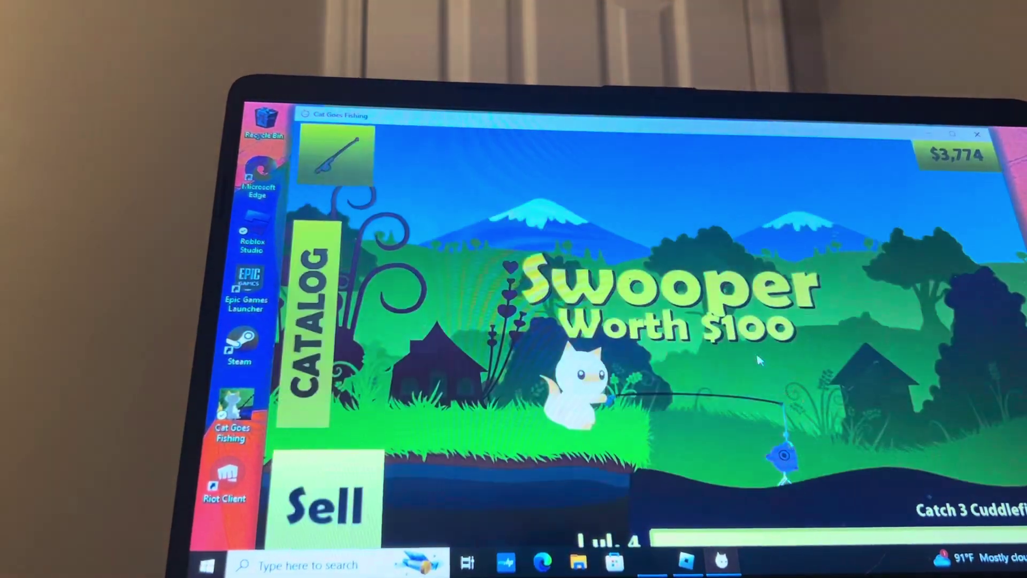
left_click(758, 361)
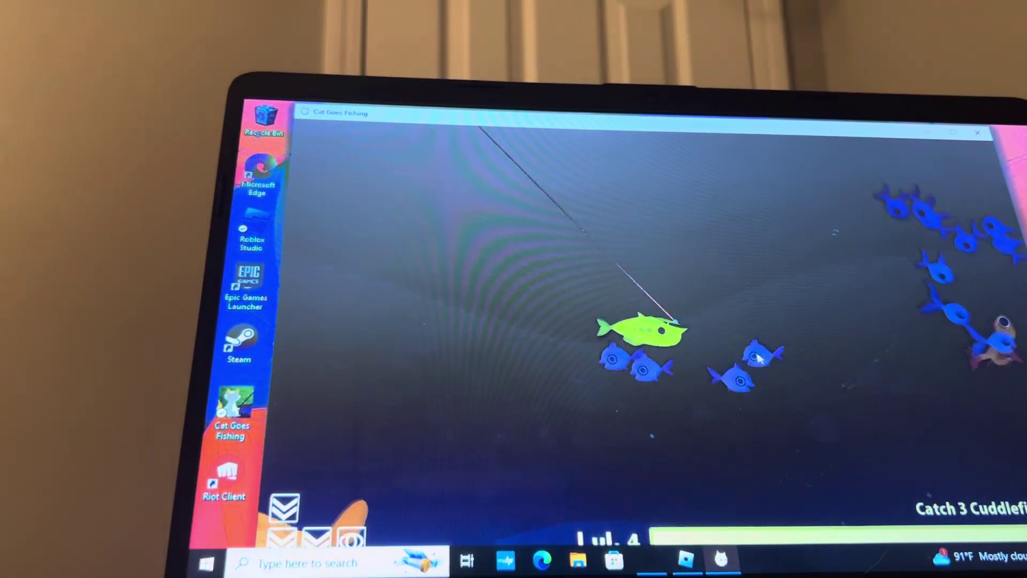
left_click(759, 360)
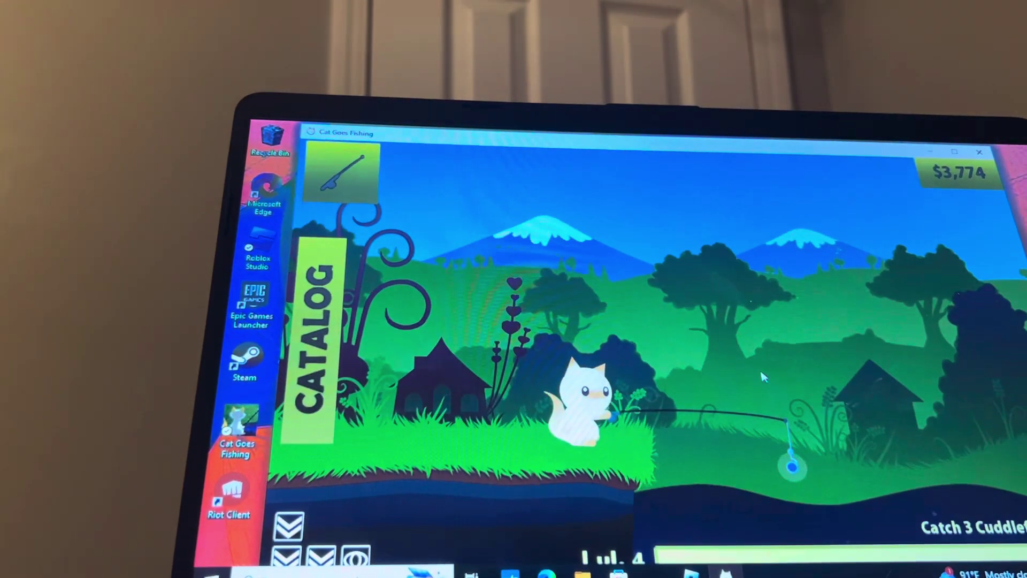
left_click(762, 377)
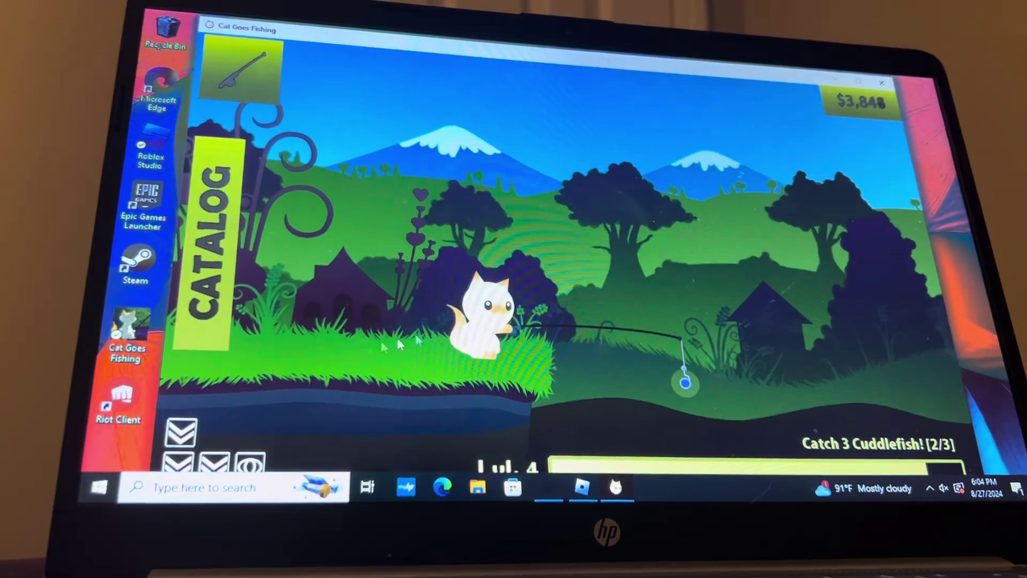
Step: Cast toward the fish, drag up a $200 Roundfin, then recast toward the blue fish twice
left_click(618, 309)
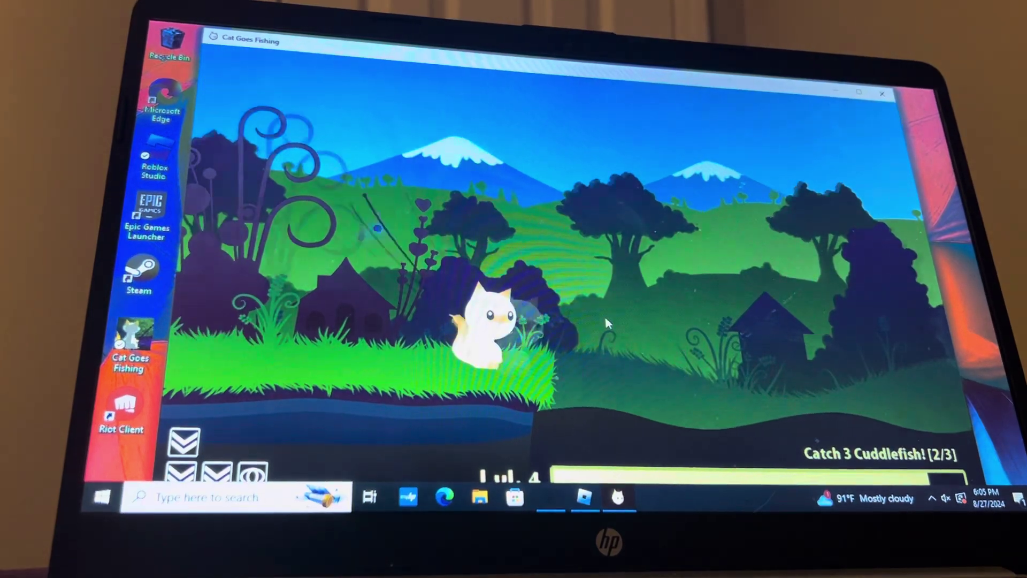
left_click(607, 322)
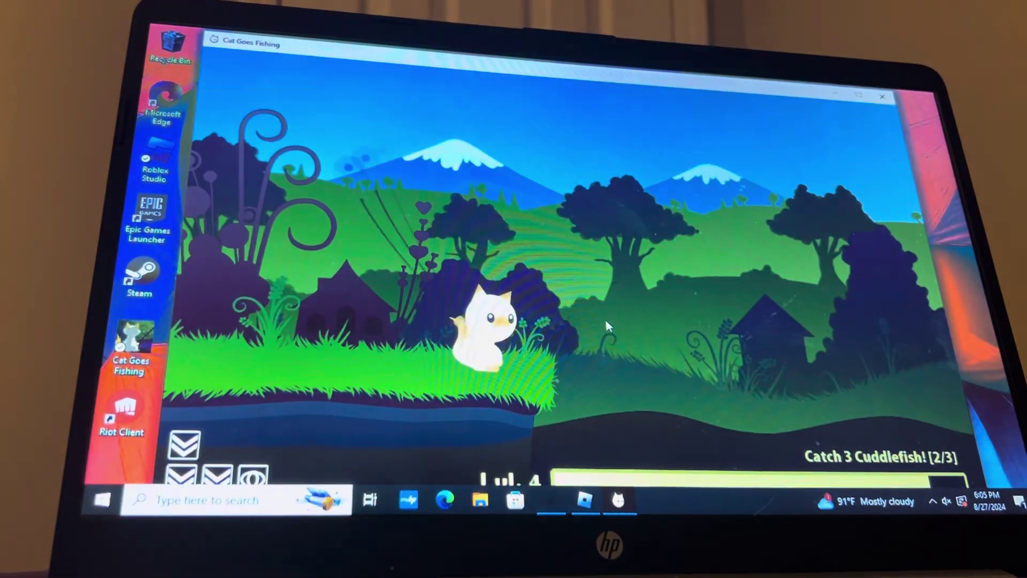
left_click(606, 325)
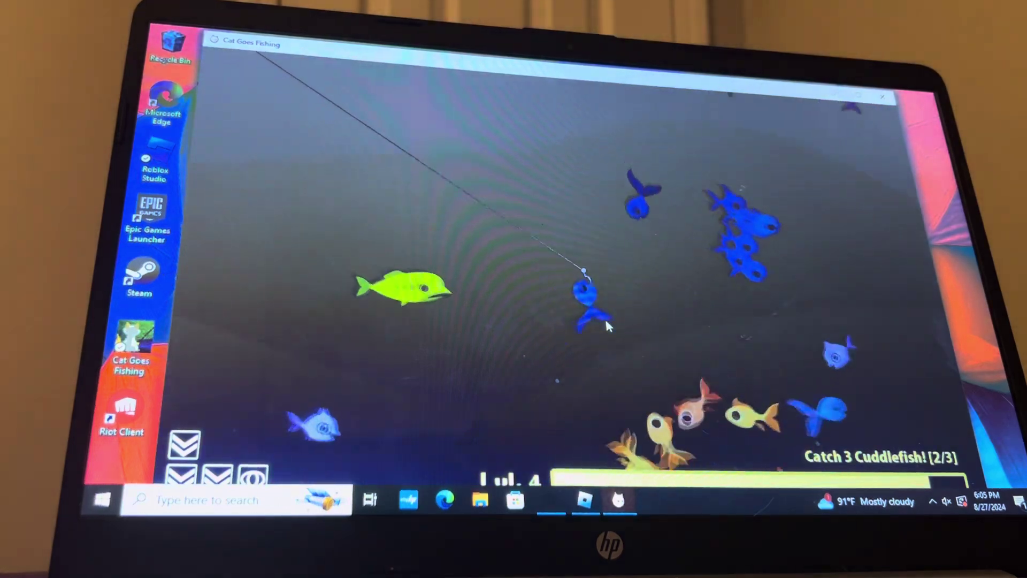
left_click_drag(606, 325, 591, 260)
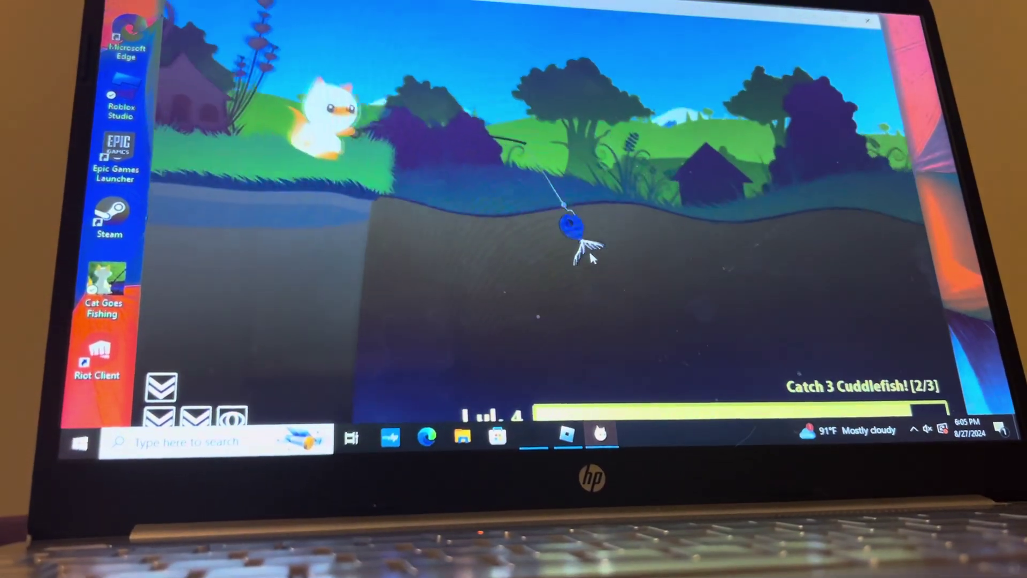
left_click_drag(591, 261, 599, 259)
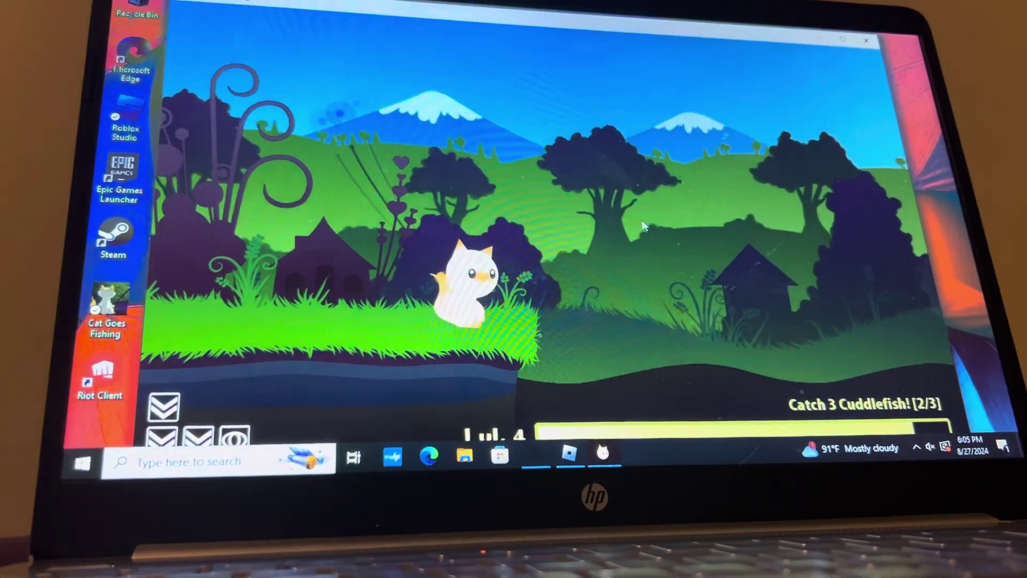
left_click(642, 227)
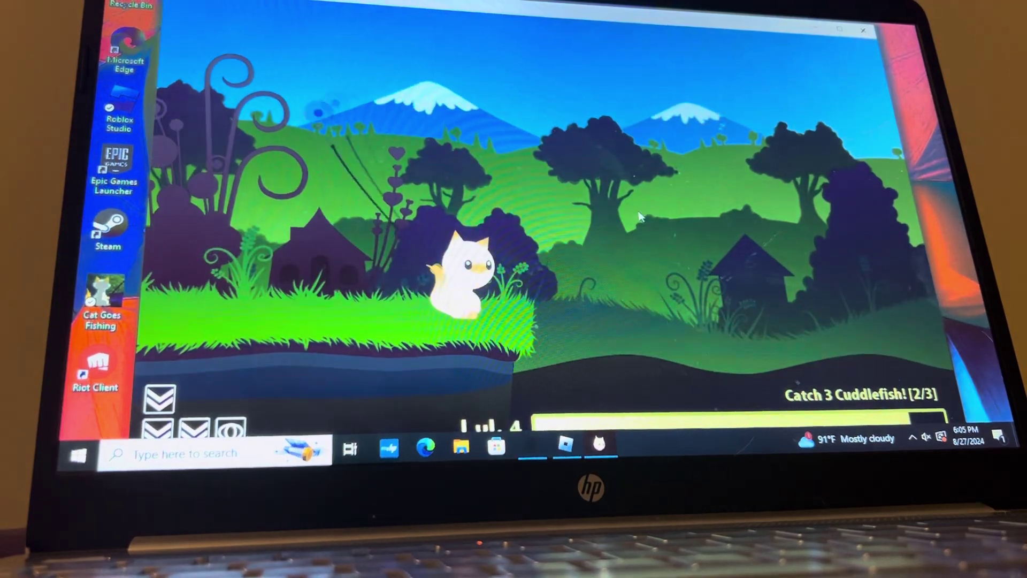
left_click(639, 218)
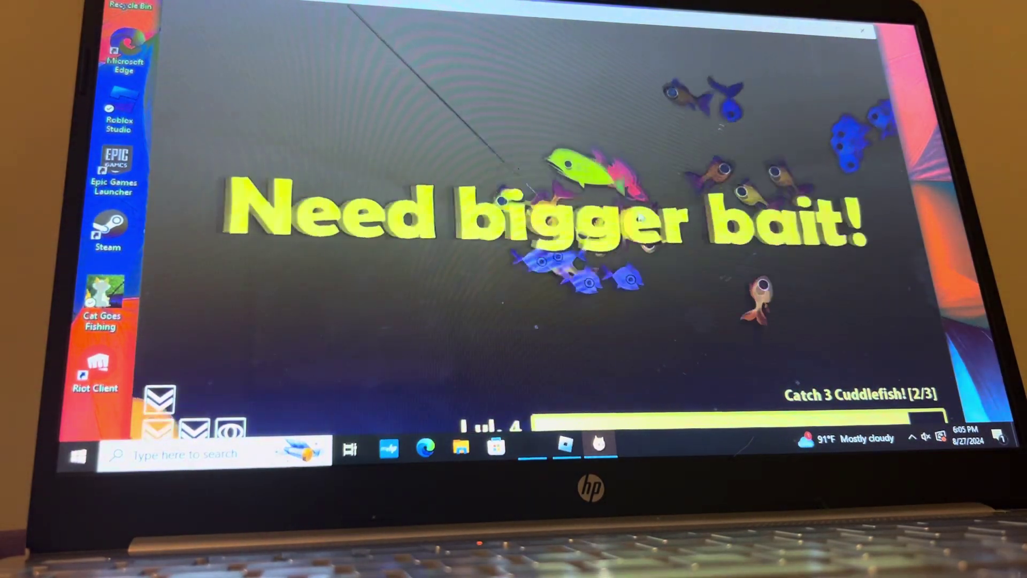
Step: Reel in and recast several times after the 'Need bigger bait!' warnings
left_click(639, 215)
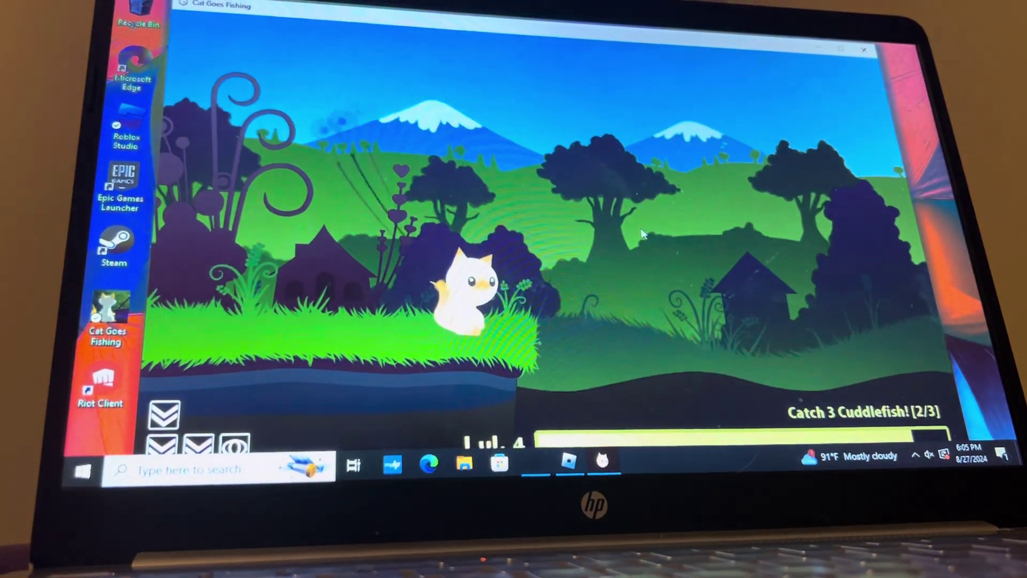
left_click(640, 231)
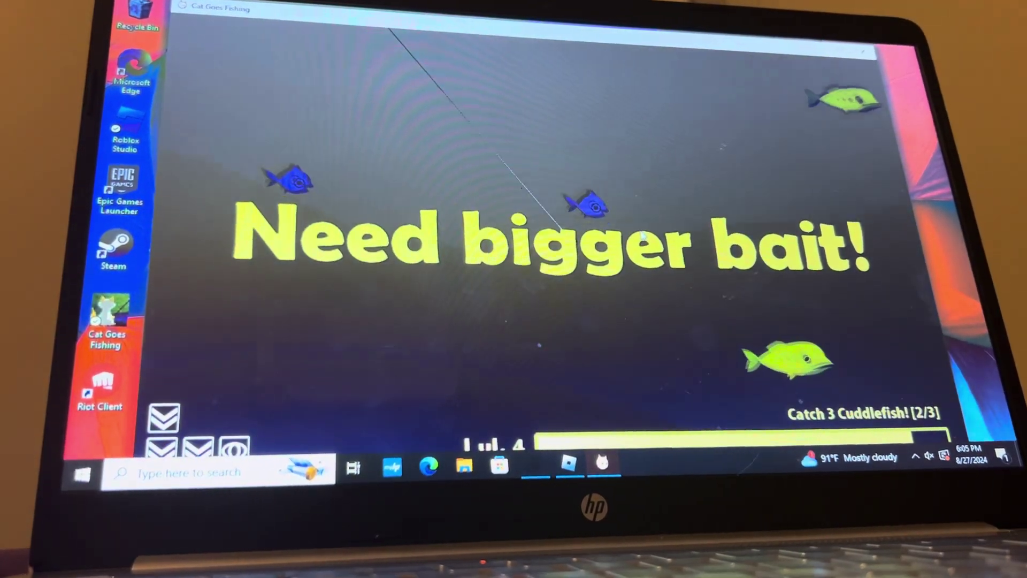
left_click_drag(643, 235, 641, 238)
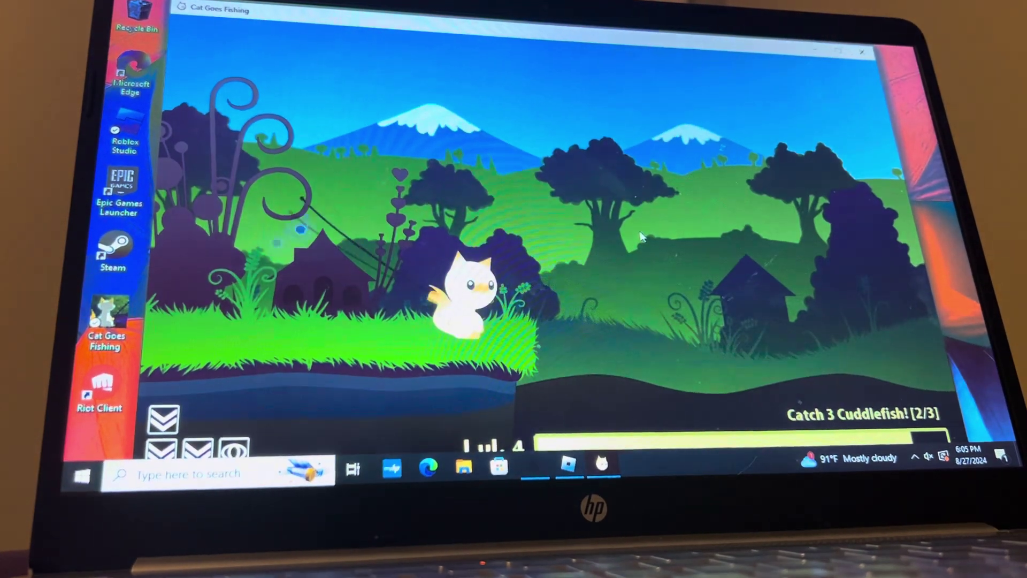
left_click(641, 237)
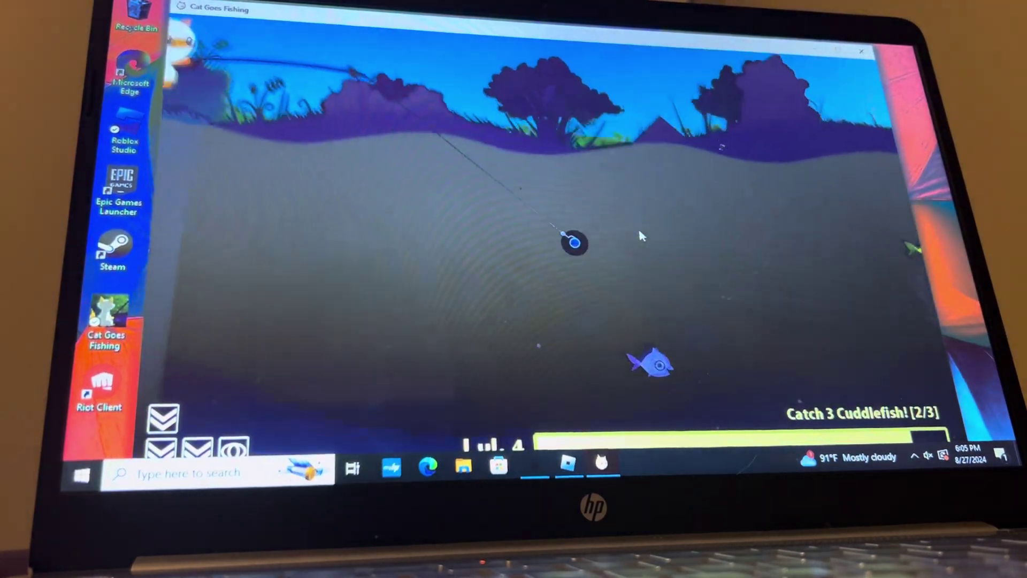
left_click(640, 236)
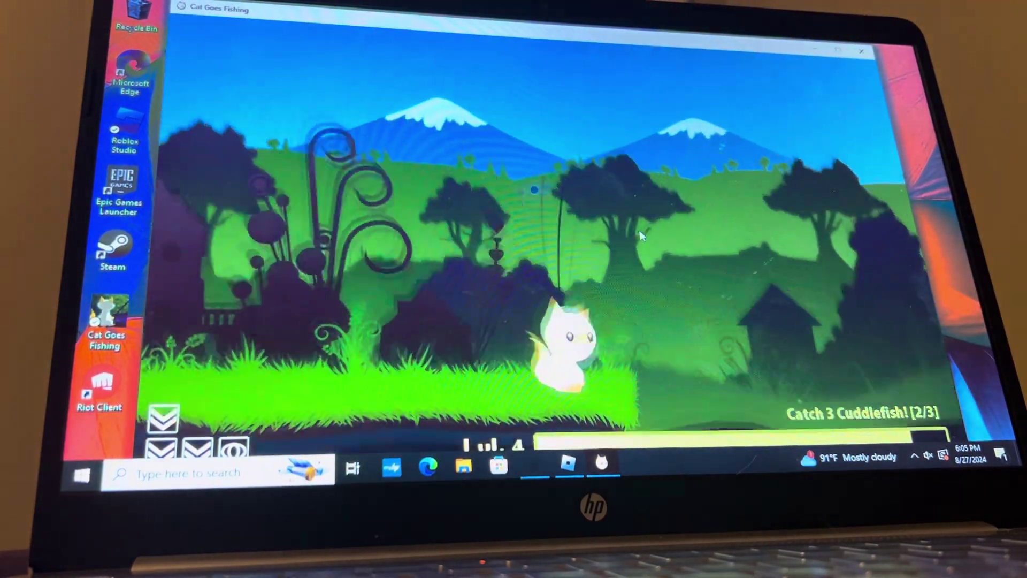
left_click(640, 235)
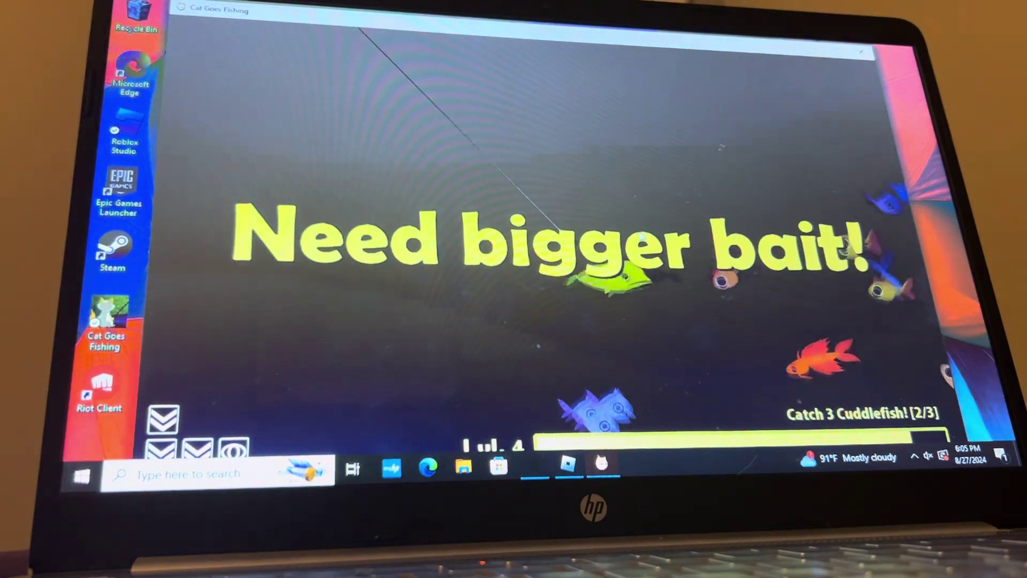
Step: Recast after another bigger-bait warning and reel in a Swooper worth $100
left_click(642, 238)
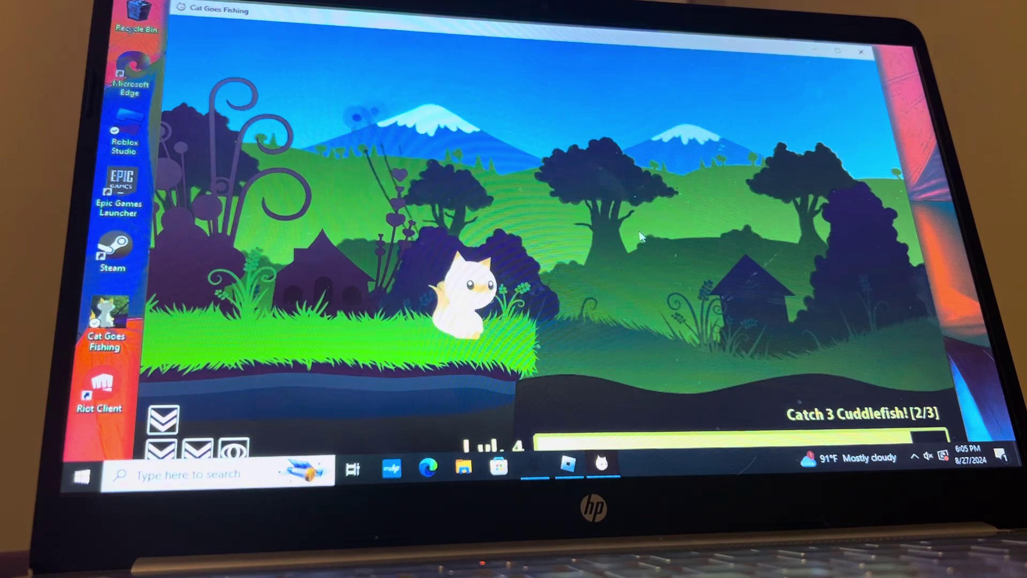
left_click(640, 236)
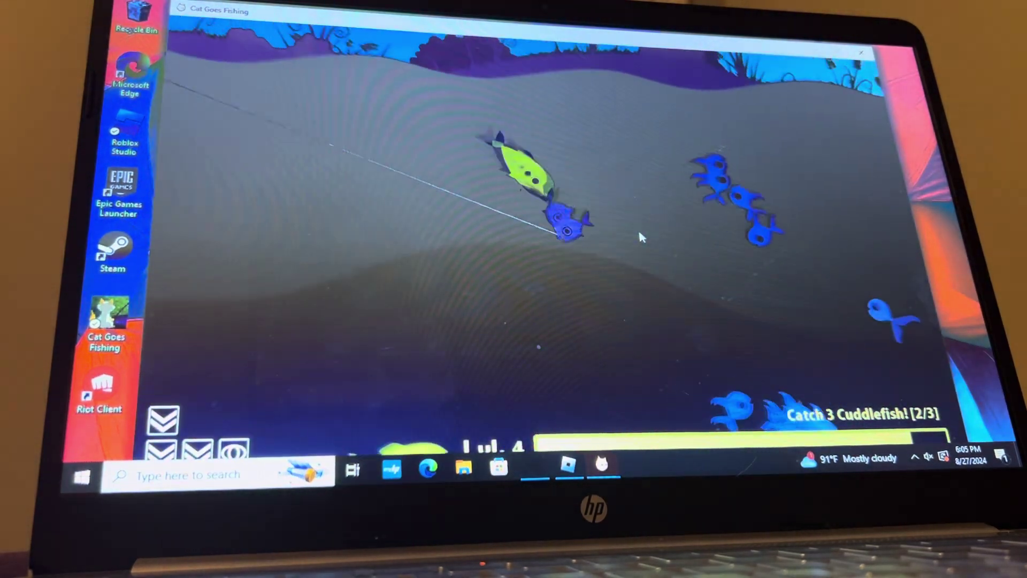
left_click_drag(641, 238, 638, 231)
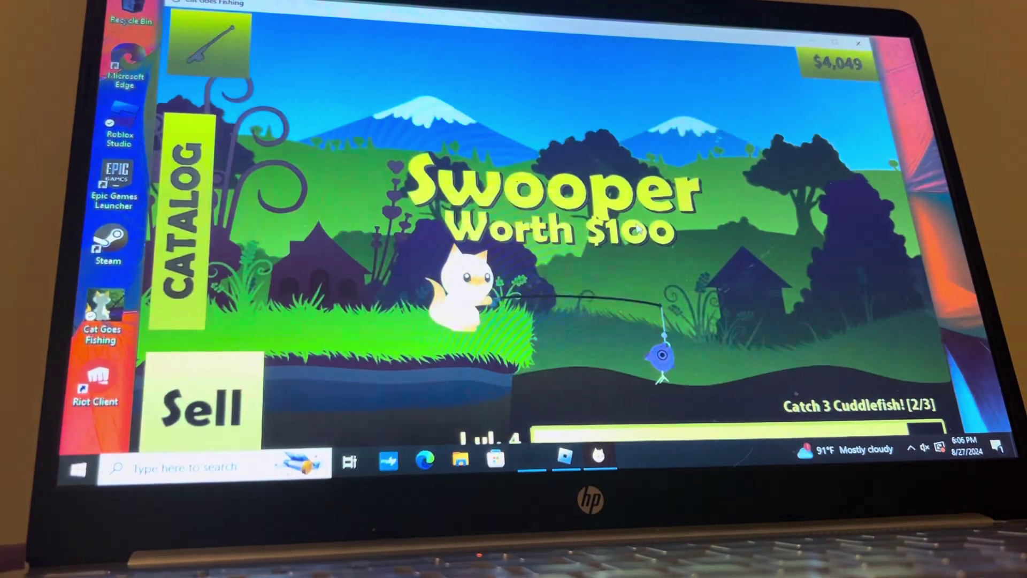
Step: Land a $200 Swooper, recast, and reel another hooked blue fish toward shore
left_click(637, 232)
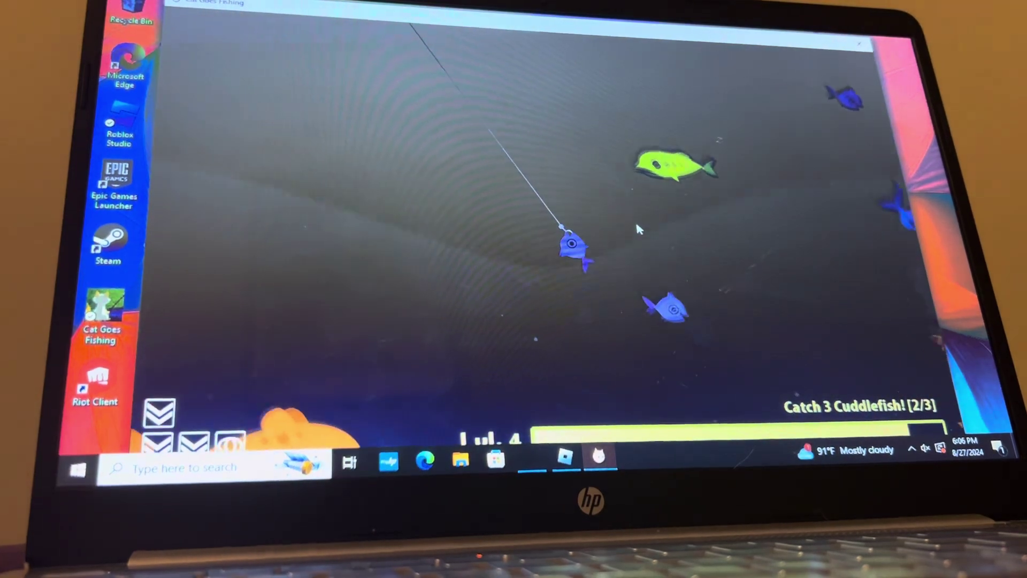
left_click(637, 225)
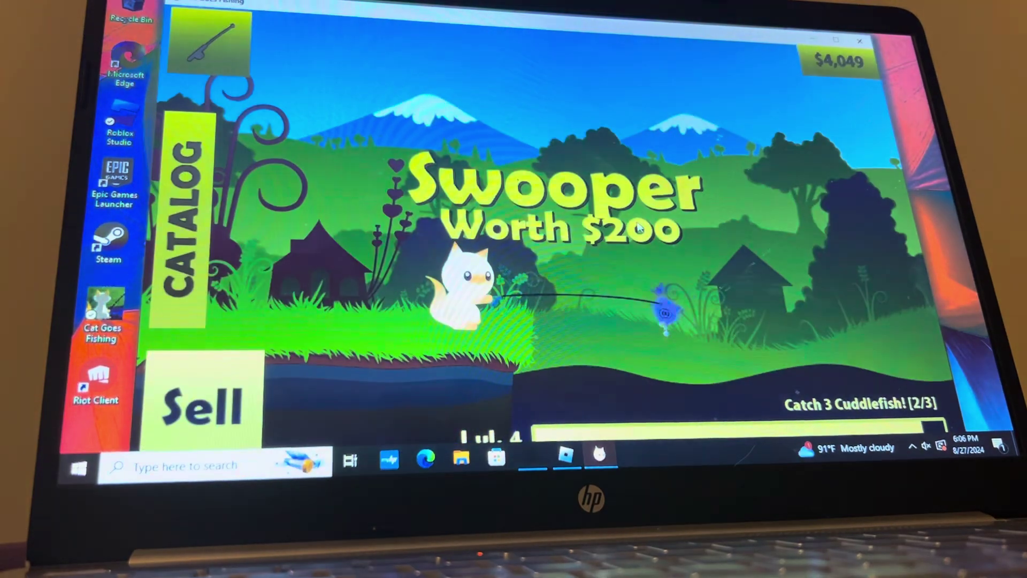
left_click(638, 225)
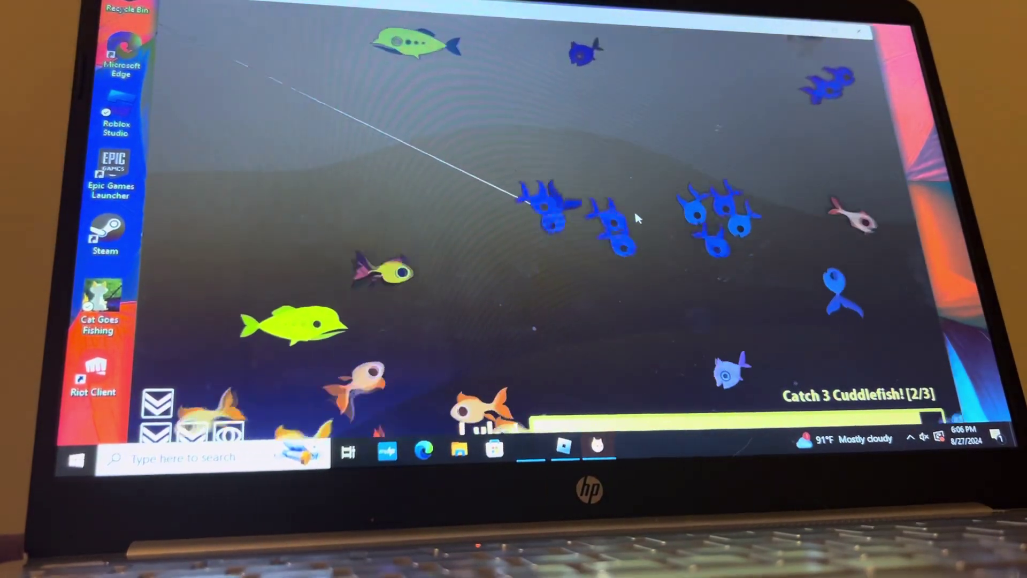
left_click(635, 209)
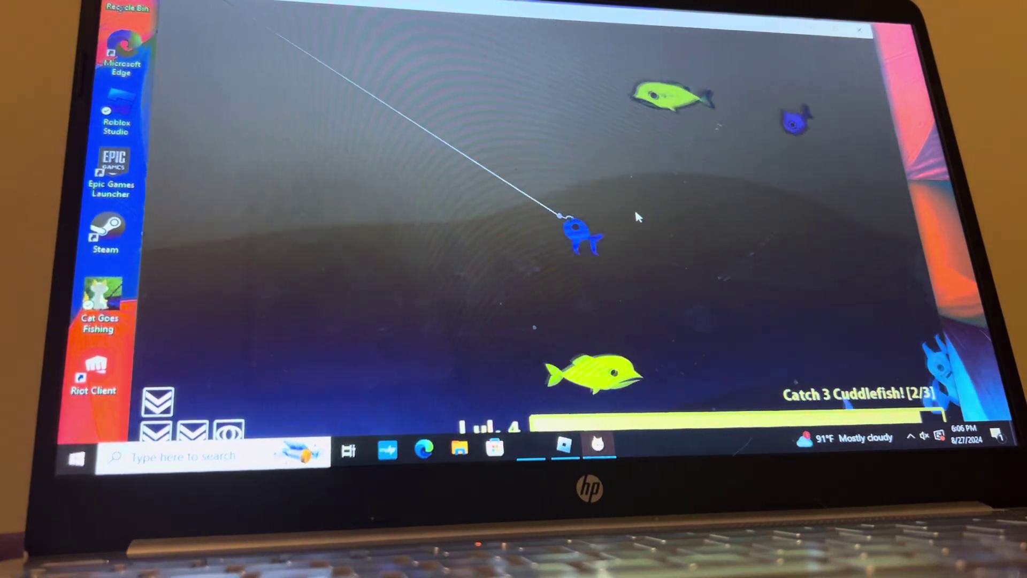
left_click(635, 217)
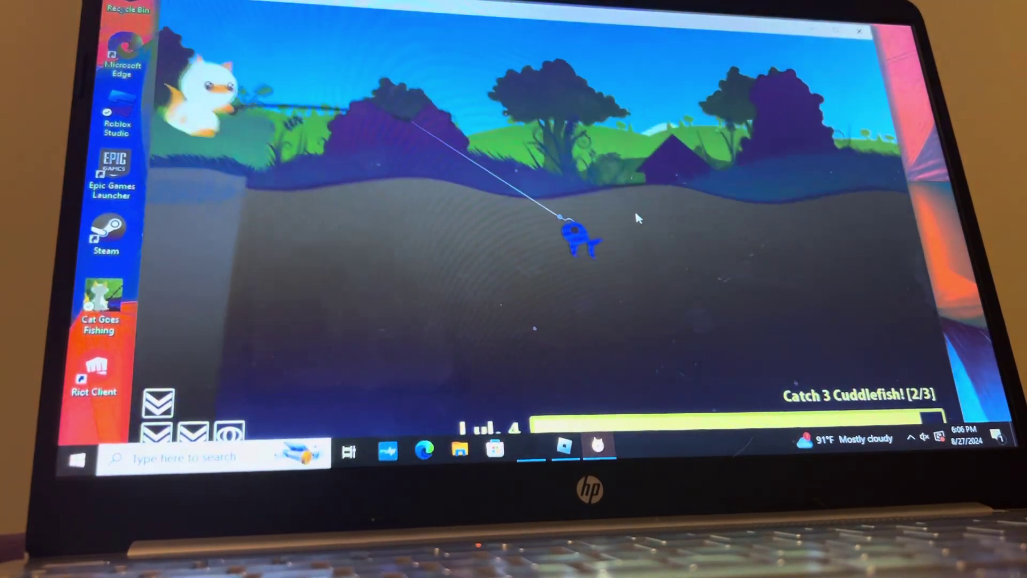